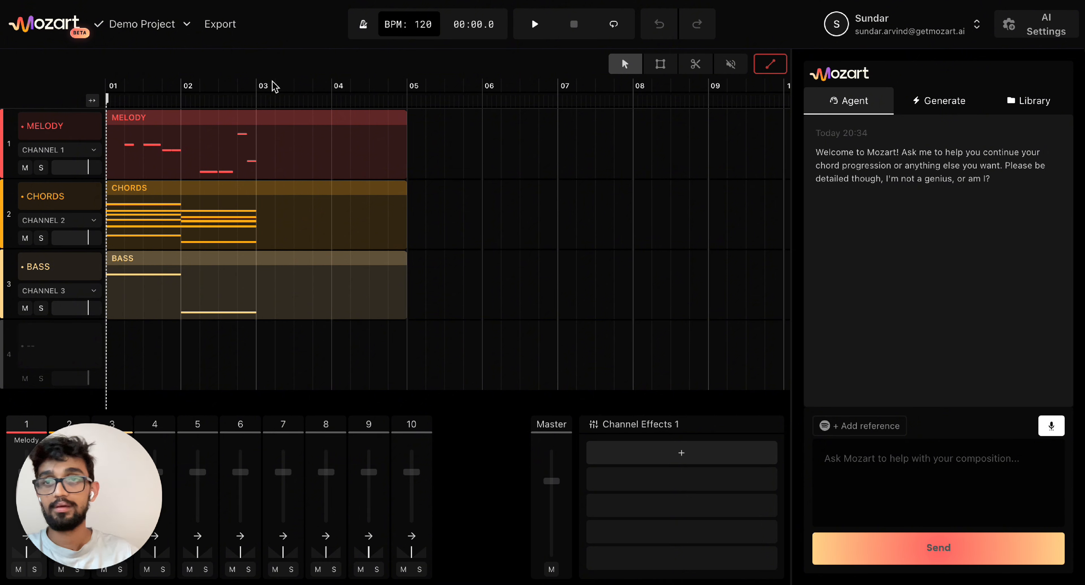
# - Look over the project options and export choices, then close both
pyautogui.click(145, 27)
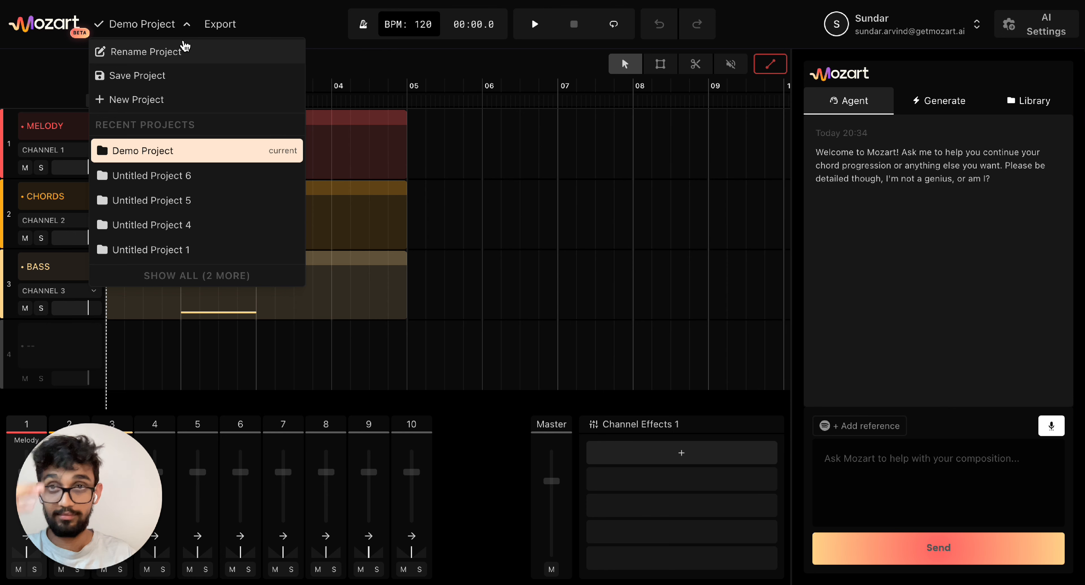
pyautogui.click(186, 25)
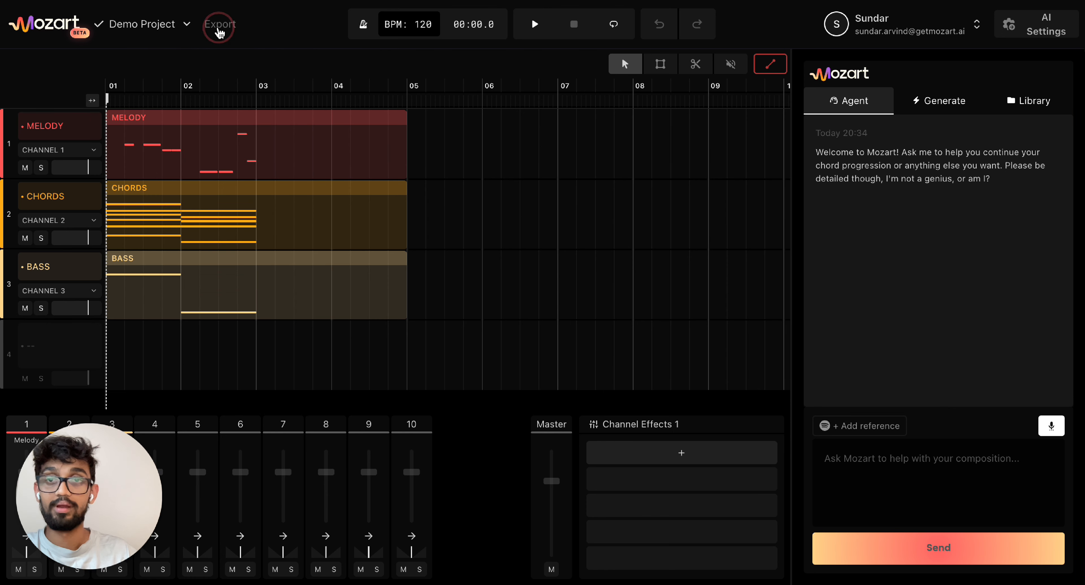
pyautogui.click(219, 24)
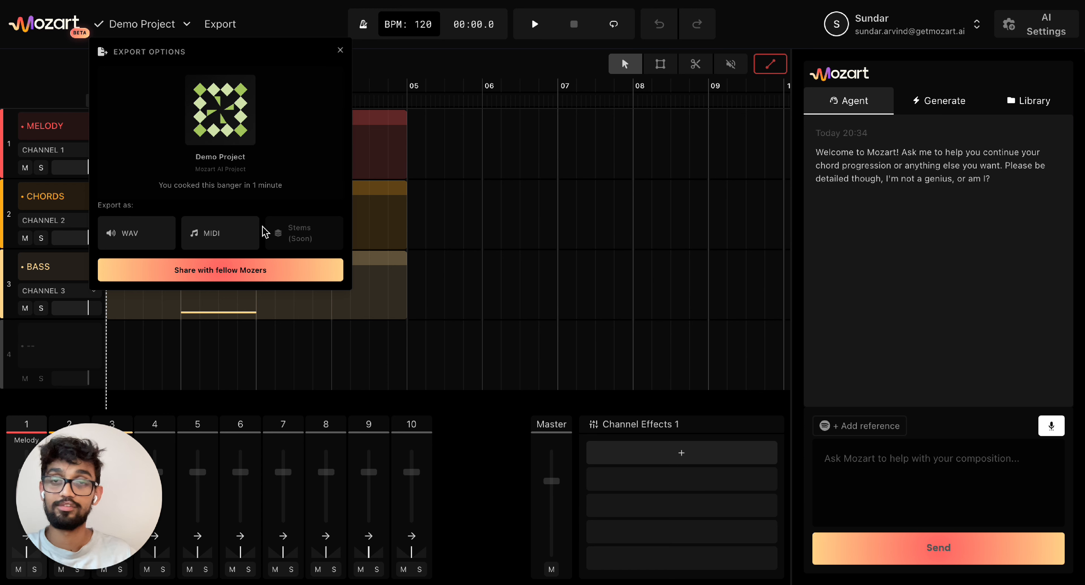
pyautogui.click(341, 52)
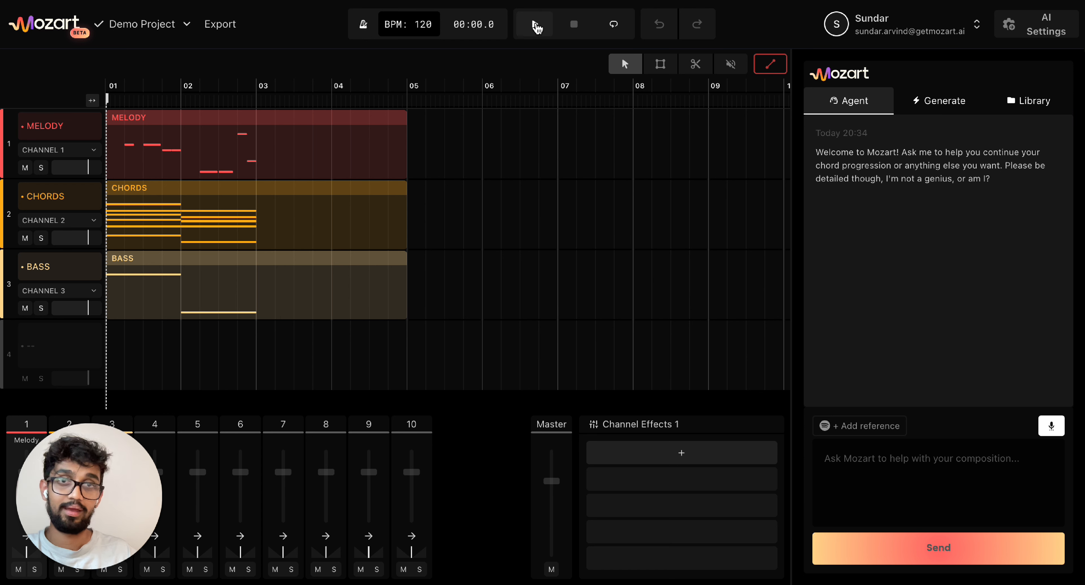
# - Loop the first four bars, turn looping off, then undo and redo the change
pyautogui.click(620, 34)
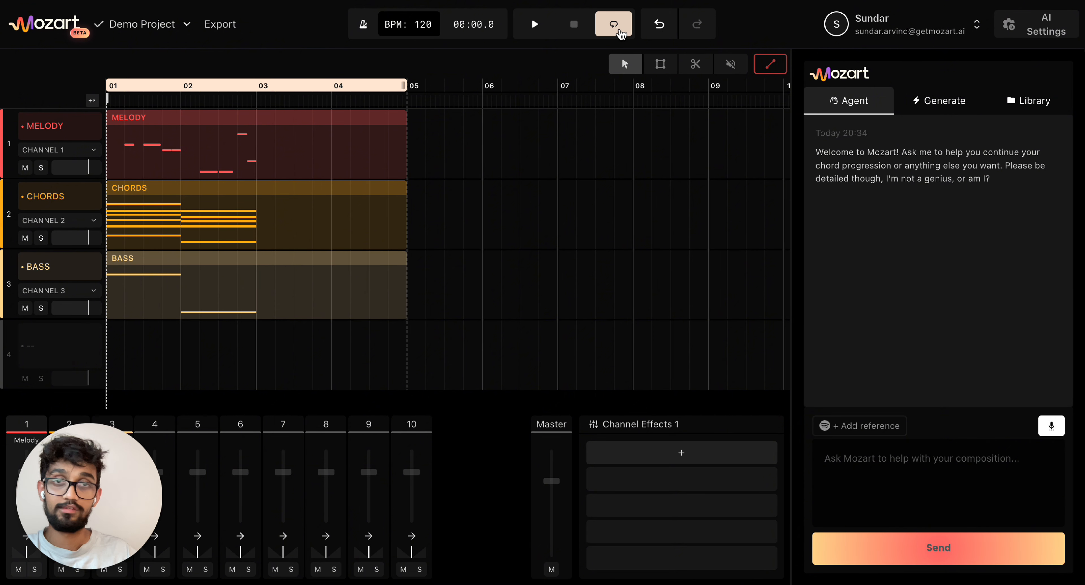
pyautogui.click(616, 34)
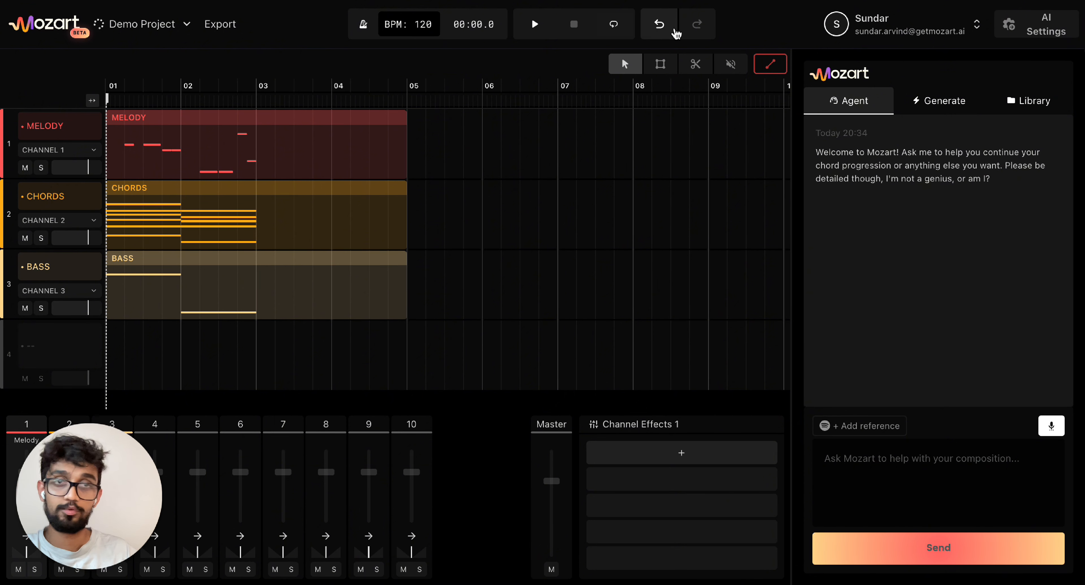
pyautogui.click(661, 28)
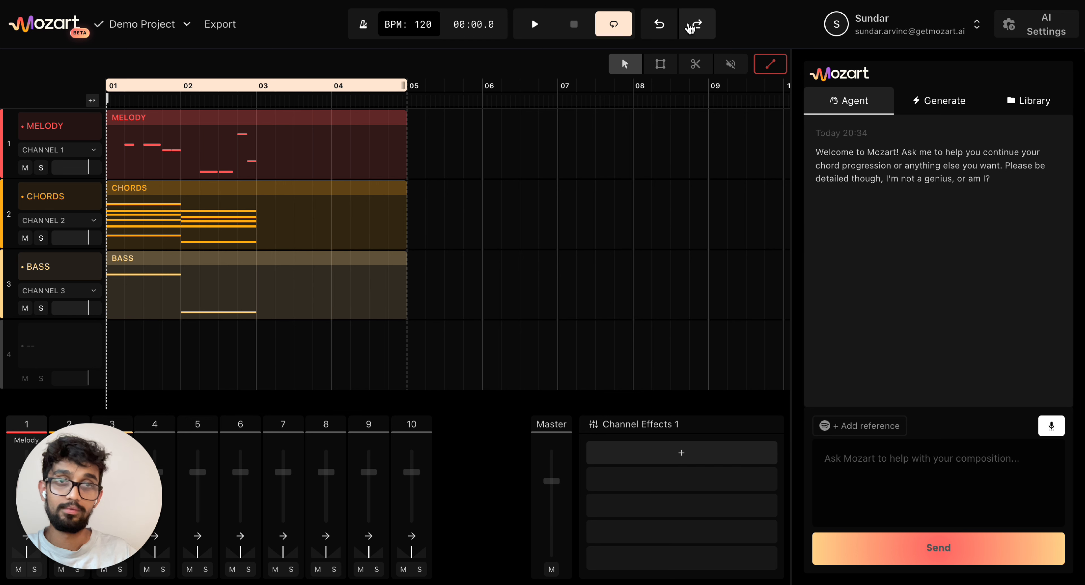
pyautogui.click(696, 27)
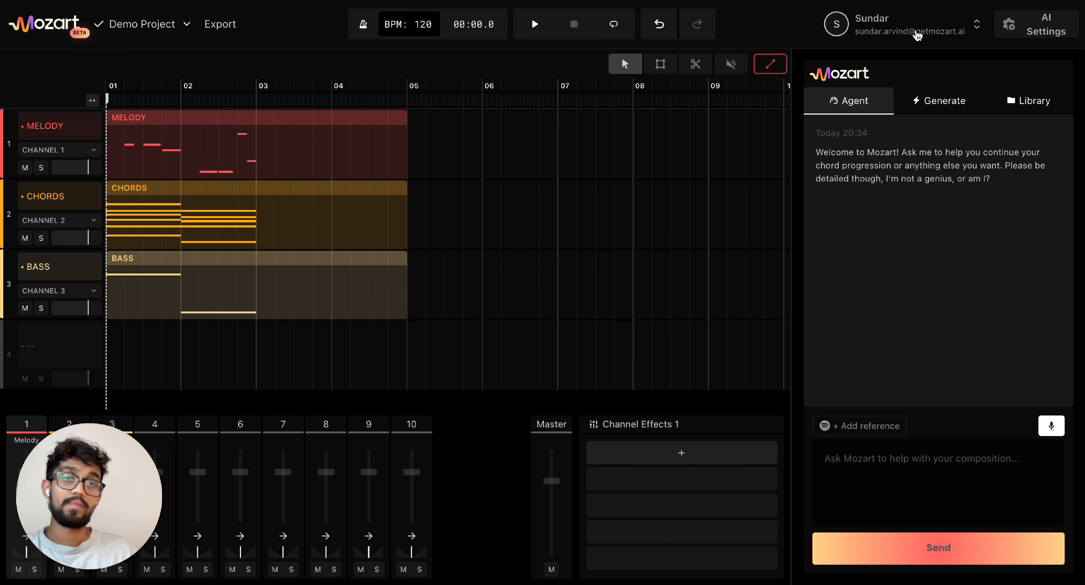
# - Check the account's current plan and credits summary
pyautogui.click(911, 31)
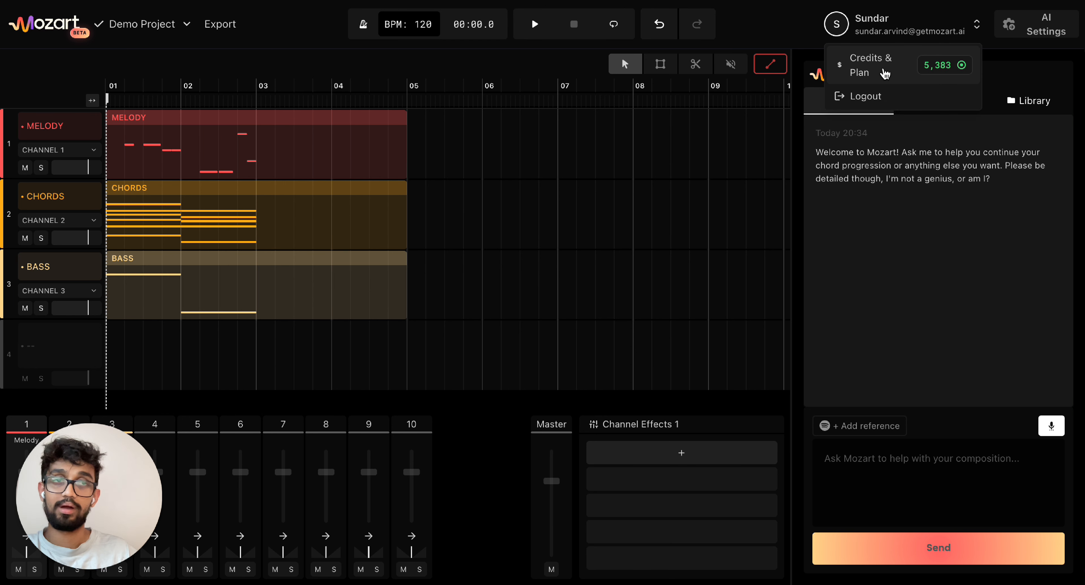
pyautogui.click(884, 73)
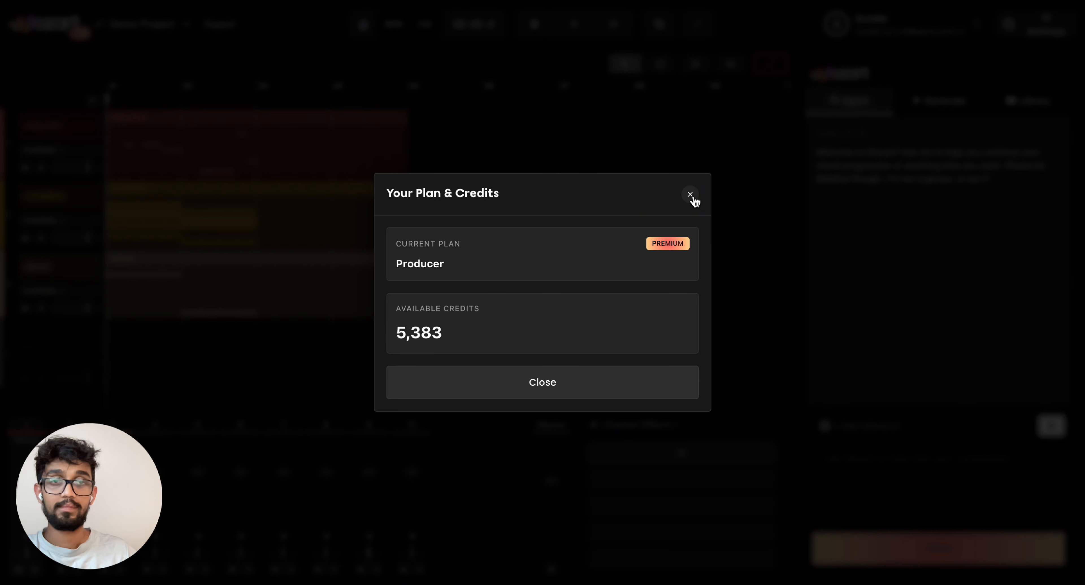
pyautogui.click(690, 194)
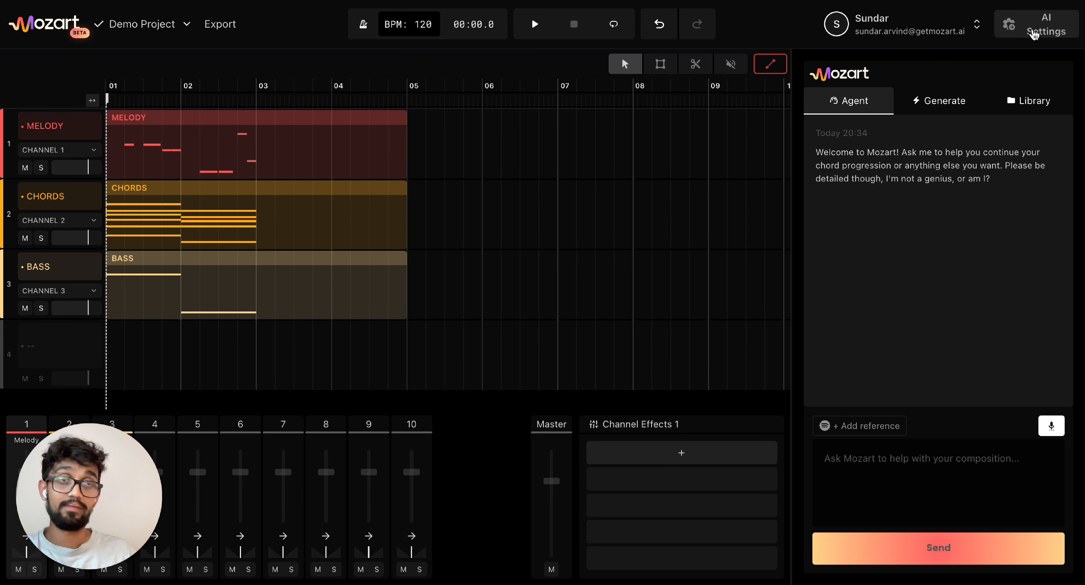
# - In AI Settings, add Martin Garrix as artist reference and show the Dance/EDM genre
pyautogui.click(1033, 34)
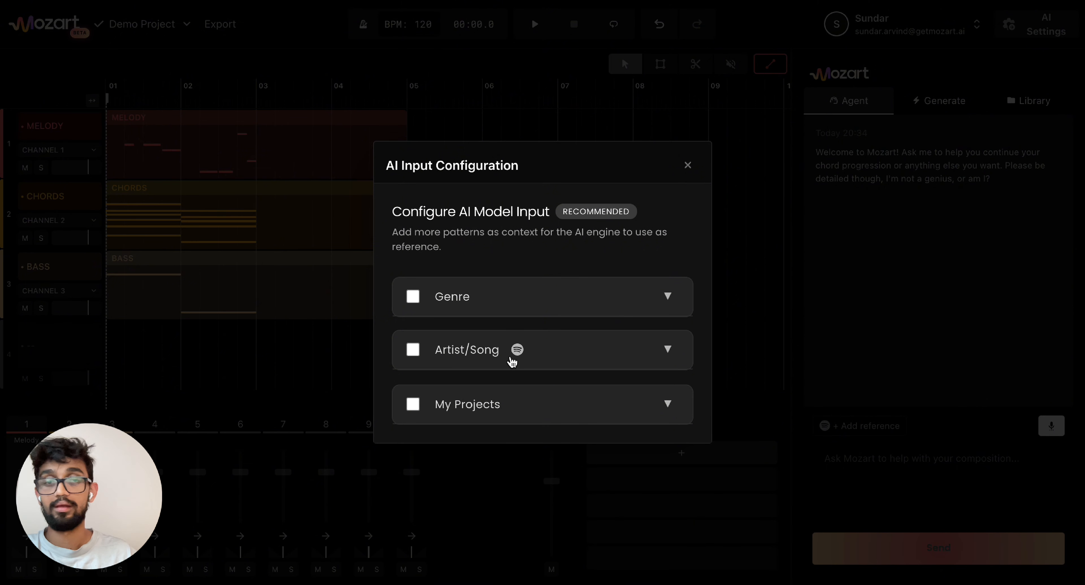
pyautogui.click(534, 353)
pyautogui.click(534, 373)
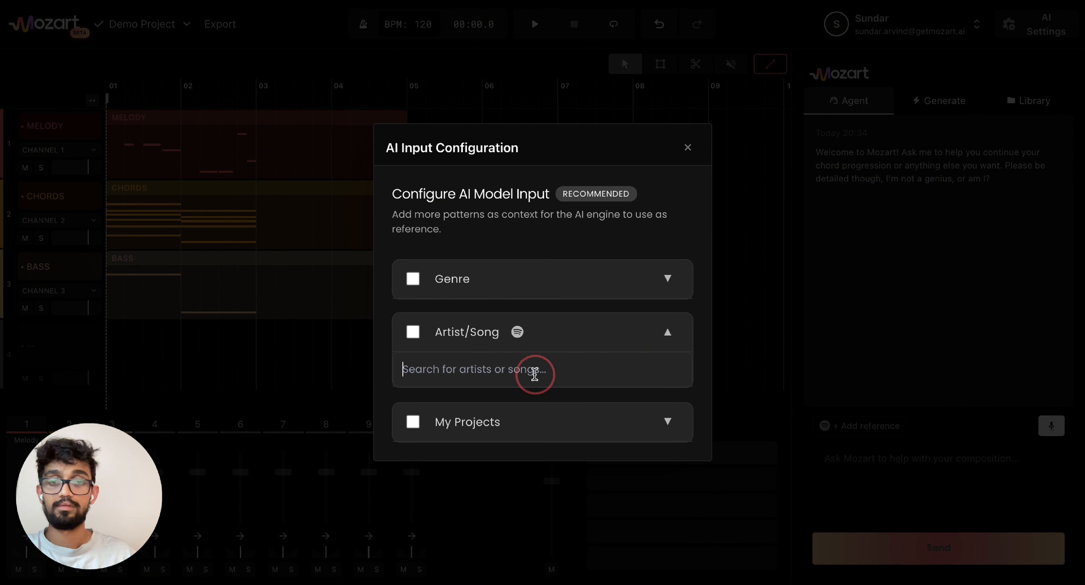
pyautogui.write('Martin Garrix')
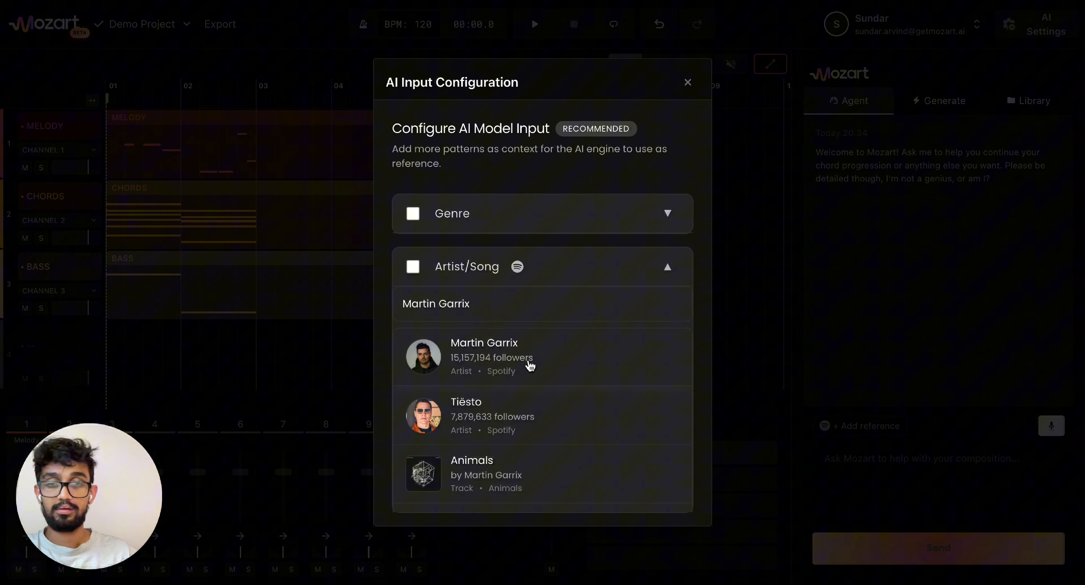
pyautogui.click(529, 362)
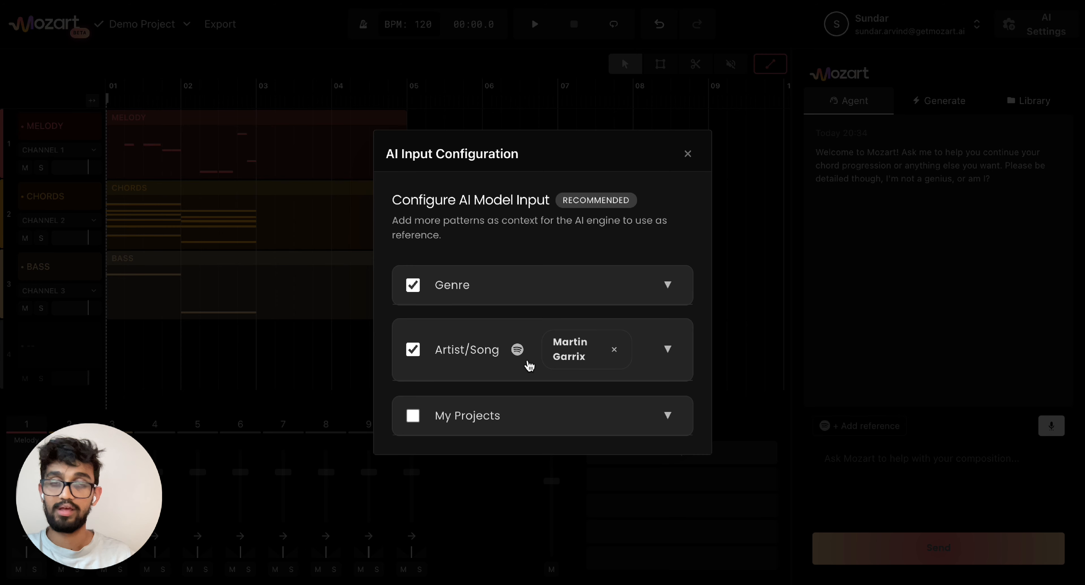
pyautogui.click(667, 291)
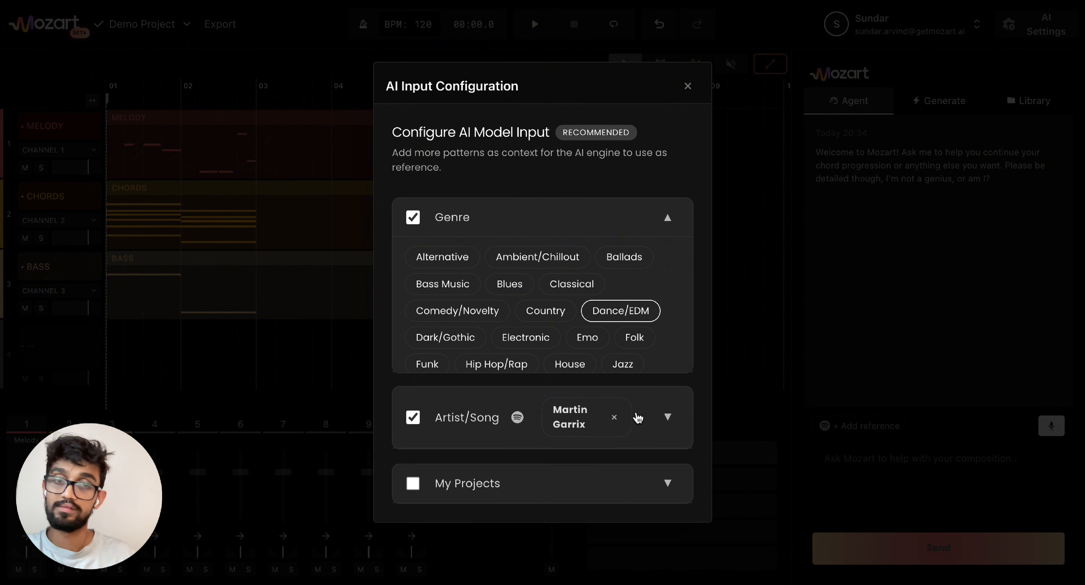
pyautogui.click(688, 87)
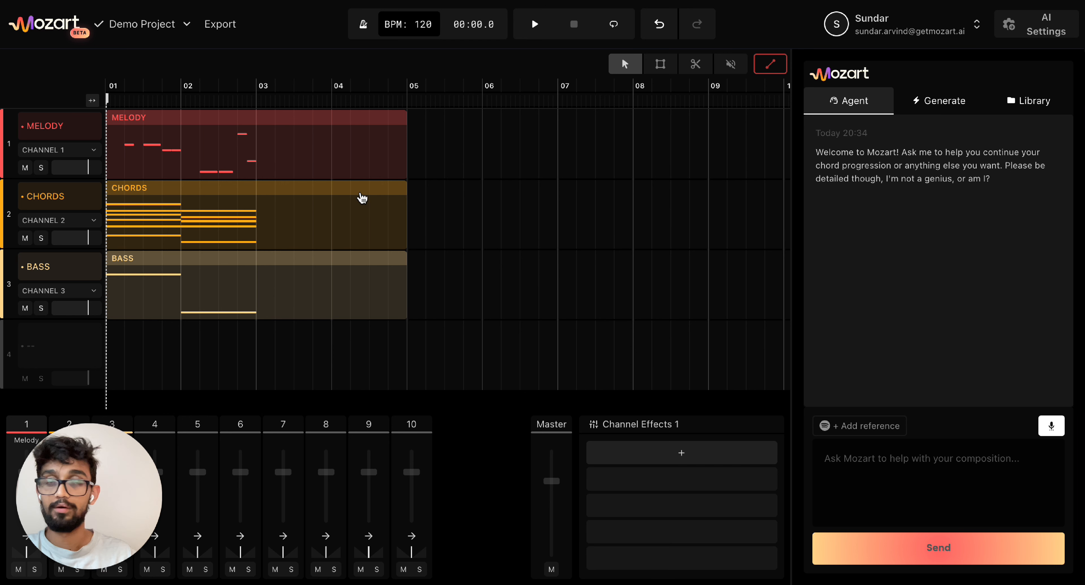
# - Open the CHORDS clip in the piano roll and play the existing chords
pyautogui.click(278, 223)
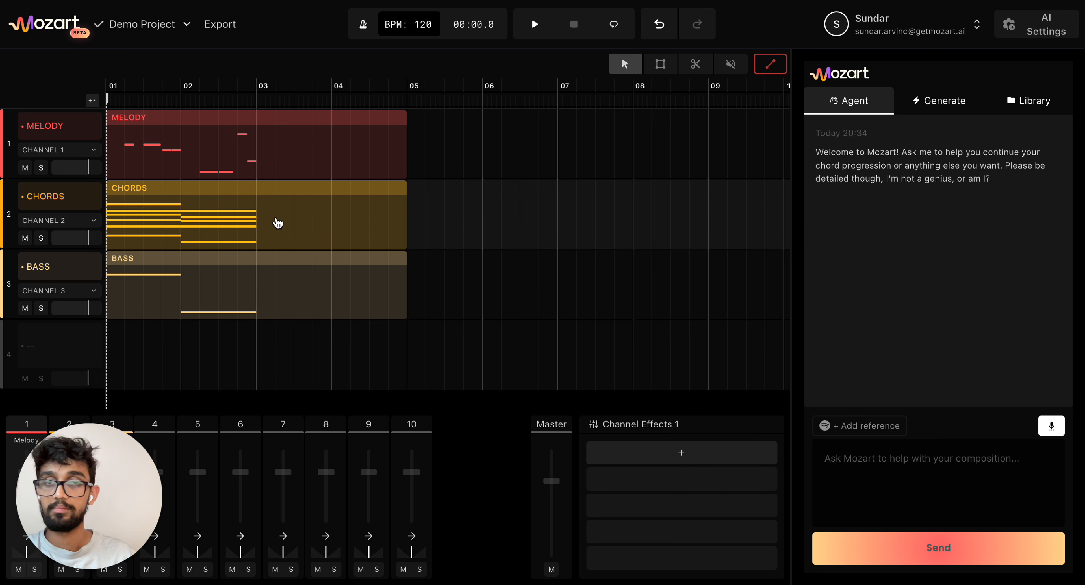
pyautogui.doubleClick(278, 223)
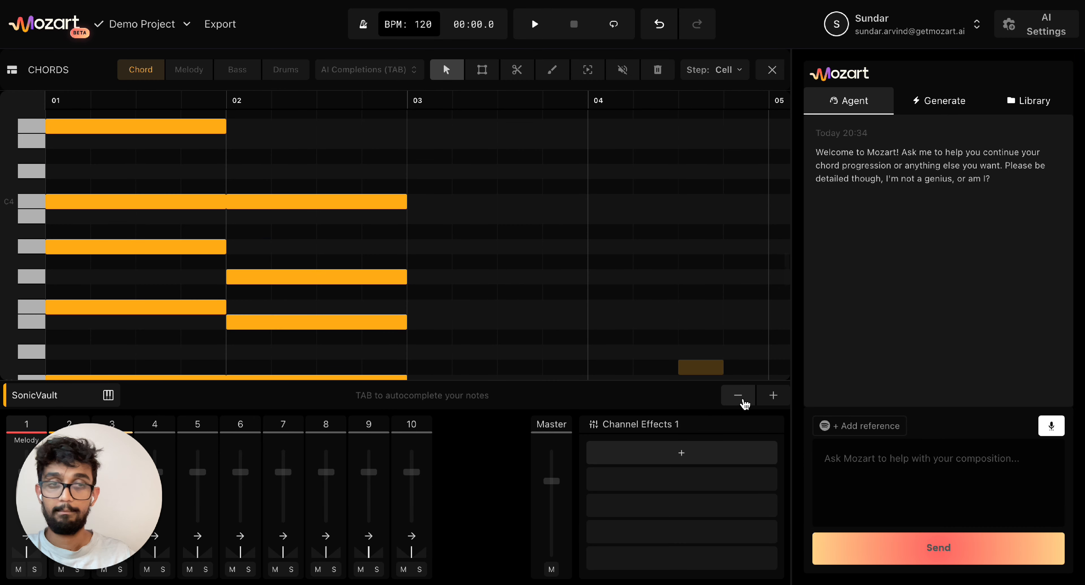
pyautogui.click(745, 403)
pyautogui.click(744, 402)
pyautogui.press('space')
pyautogui.scroll(-1, 593, 324)
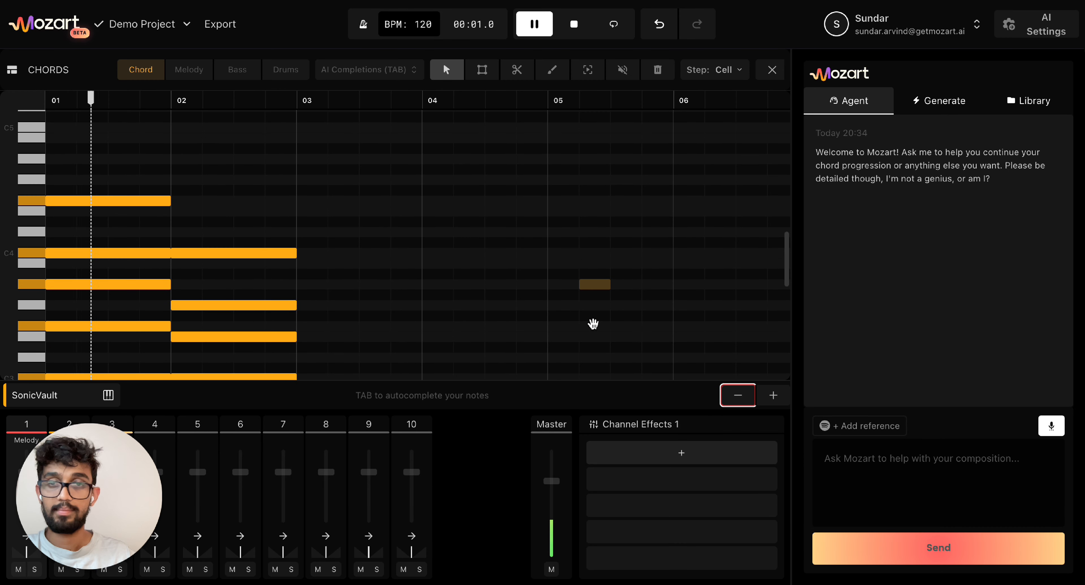
pyautogui.scroll(-2, 593, 324)
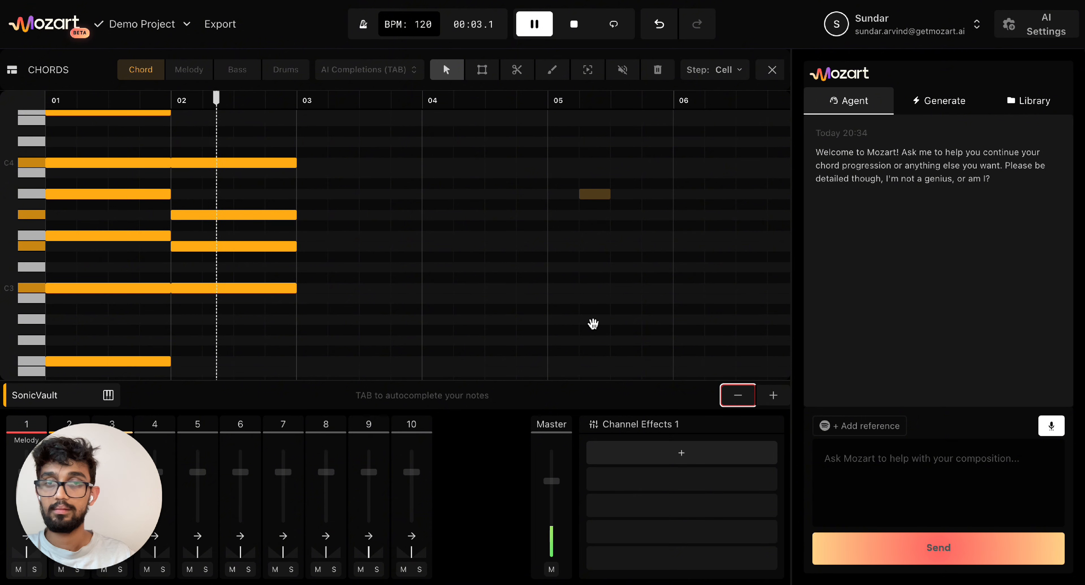
pyautogui.click(576, 23)
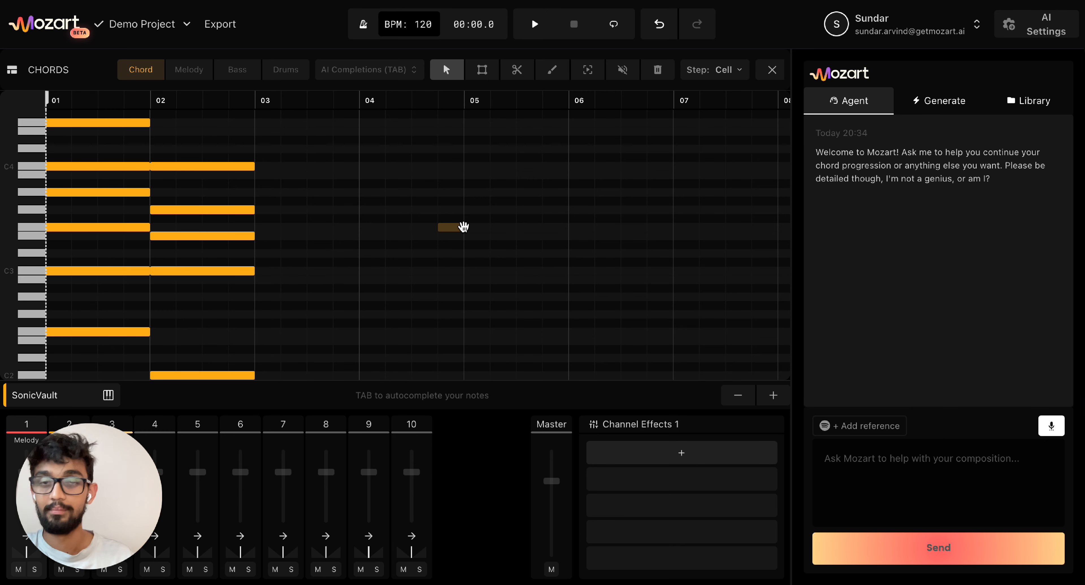
# - Accept AI-suggested chord continuations for bars 3 and 4
pyautogui.press('Tab')
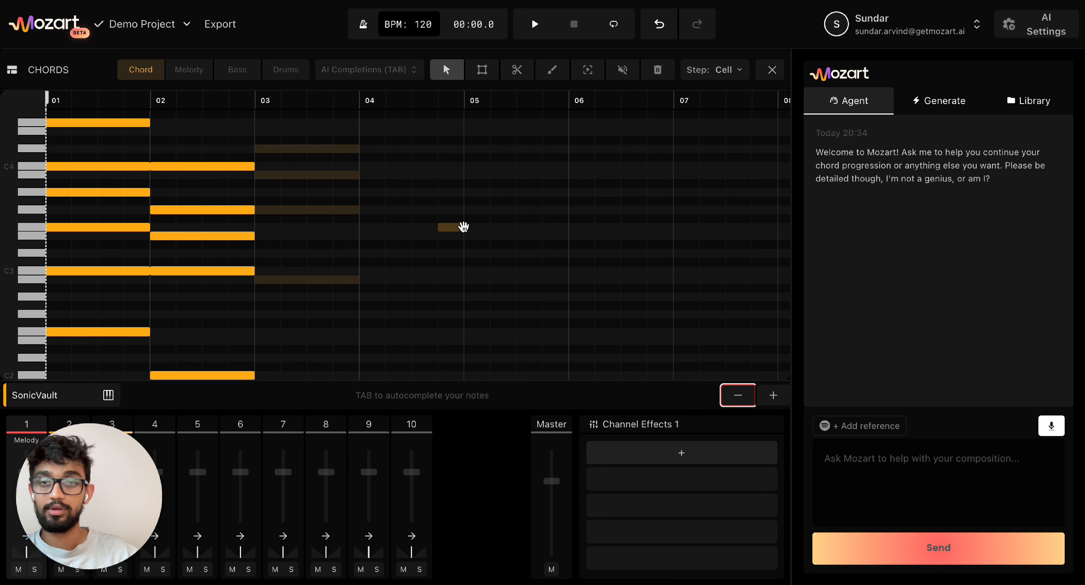
pyautogui.scroll(3, 464, 228)
pyautogui.press('Right')
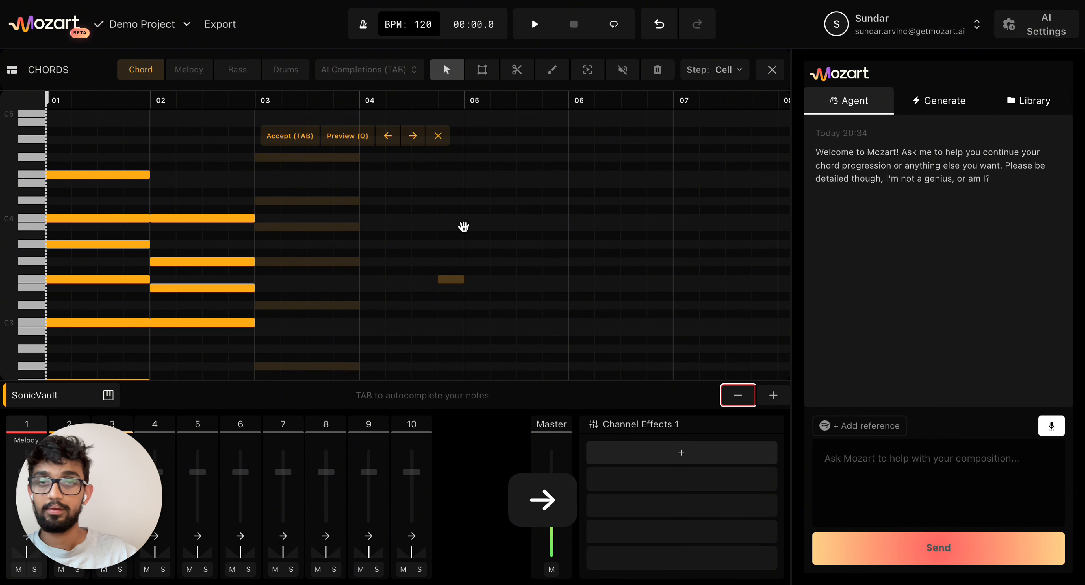
pyautogui.scroll(-2, 463, 227)
pyautogui.press('Tab')
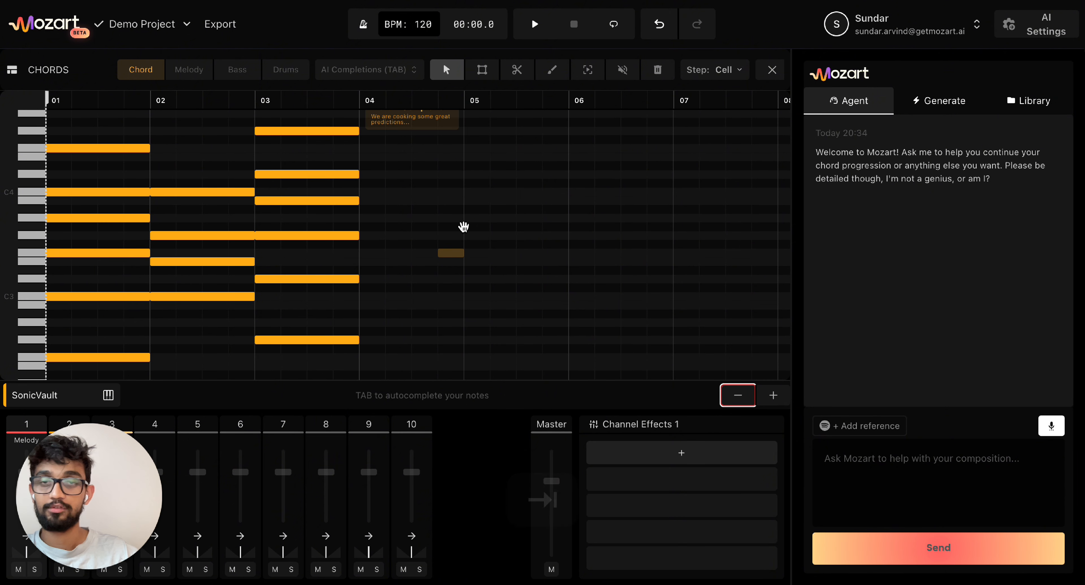
pyautogui.scroll(2, 464, 227)
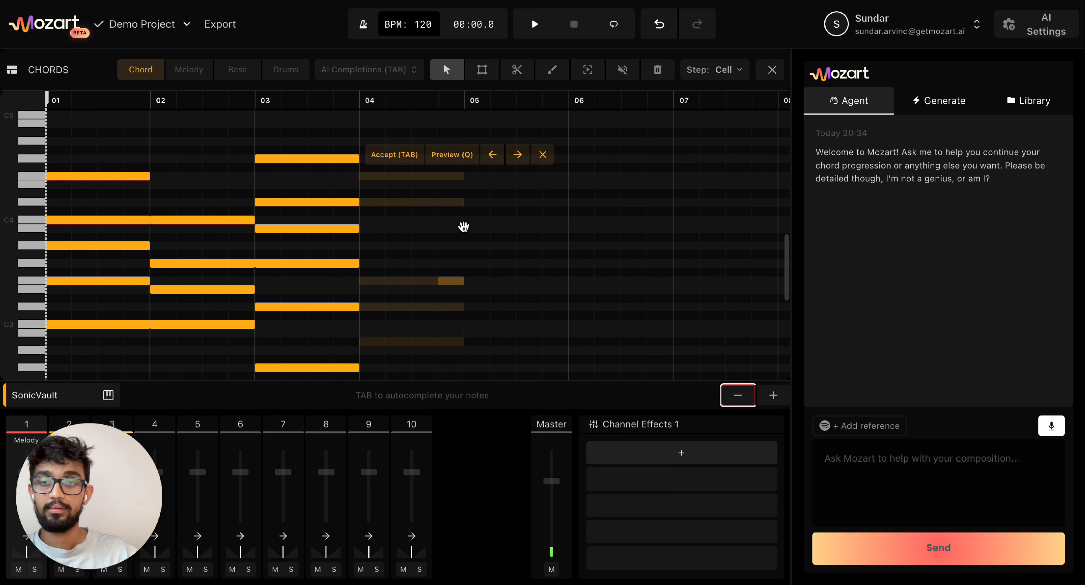
pyautogui.press('Tab')
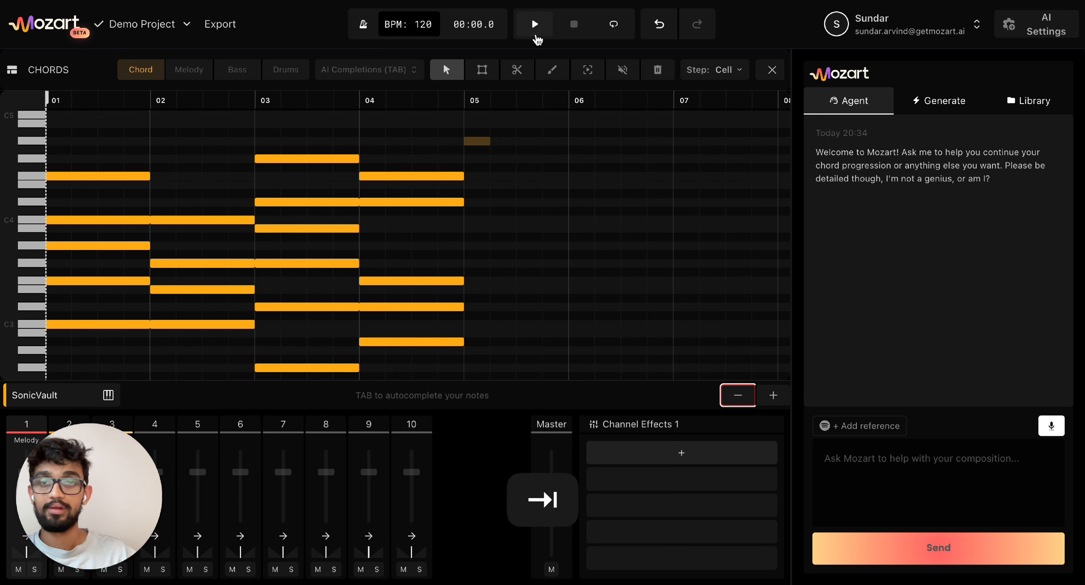
# - Play the chord progression, pause, and return to the arrangement
pyautogui.click(534, 25)
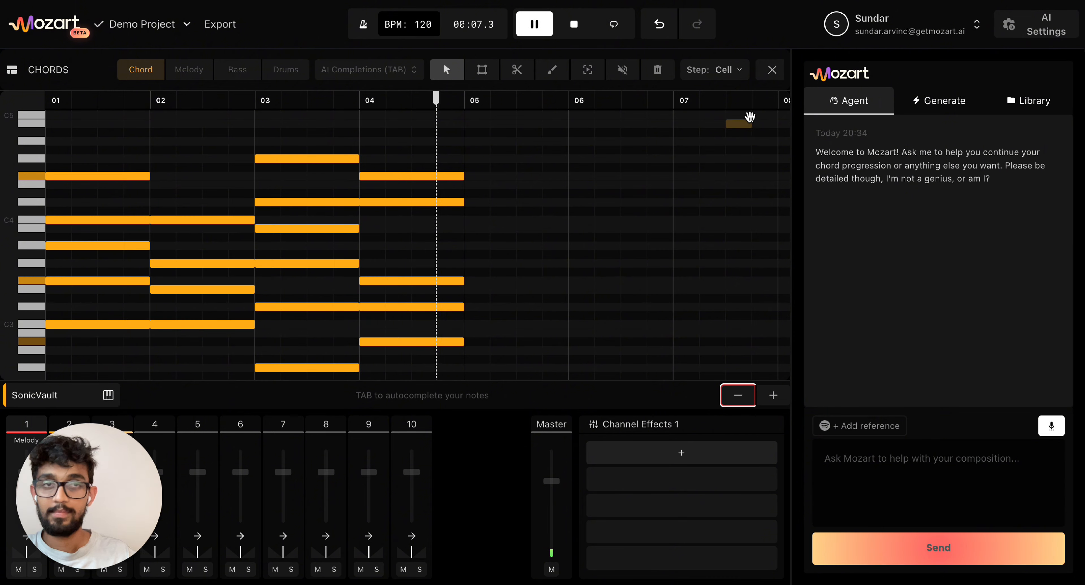
pyautogui.press('space')
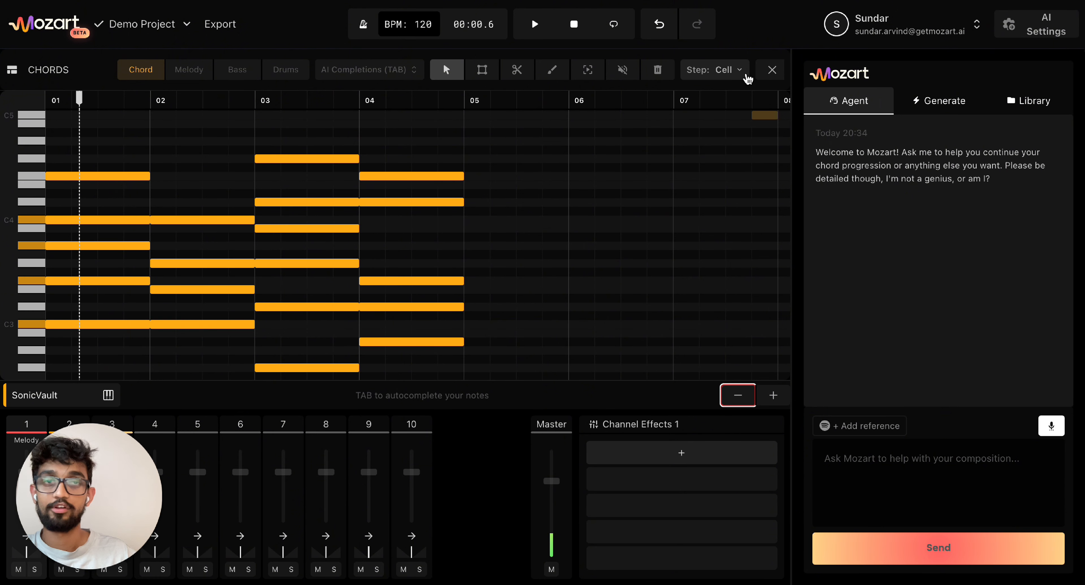
pyautogui.click(771, 70)
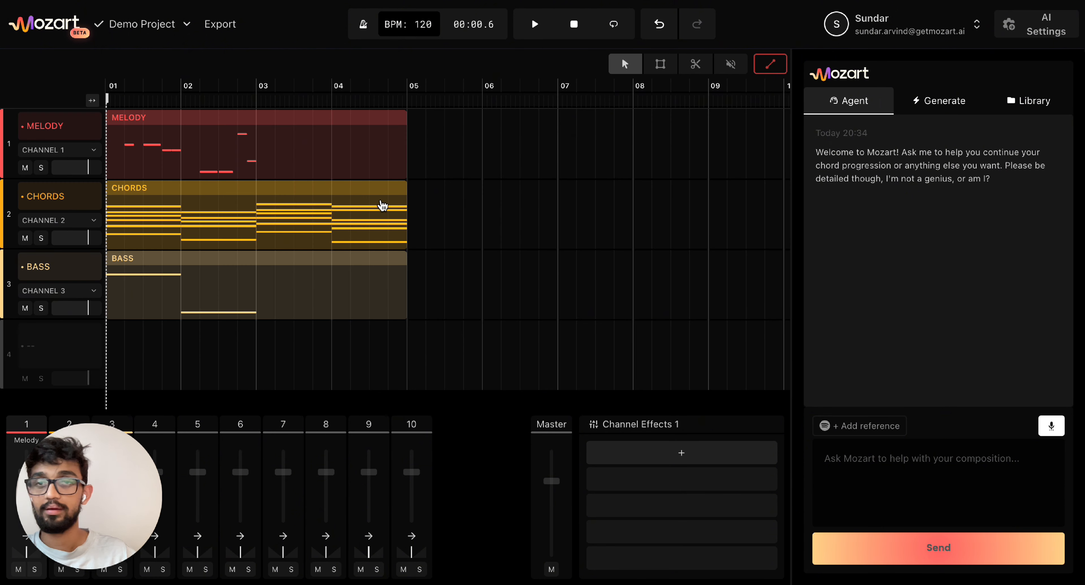
# - In the Melody part, add a bar-3 note and accept two alternative AI phrases through bar 4
pyautogui.doubleClick(278, 135)
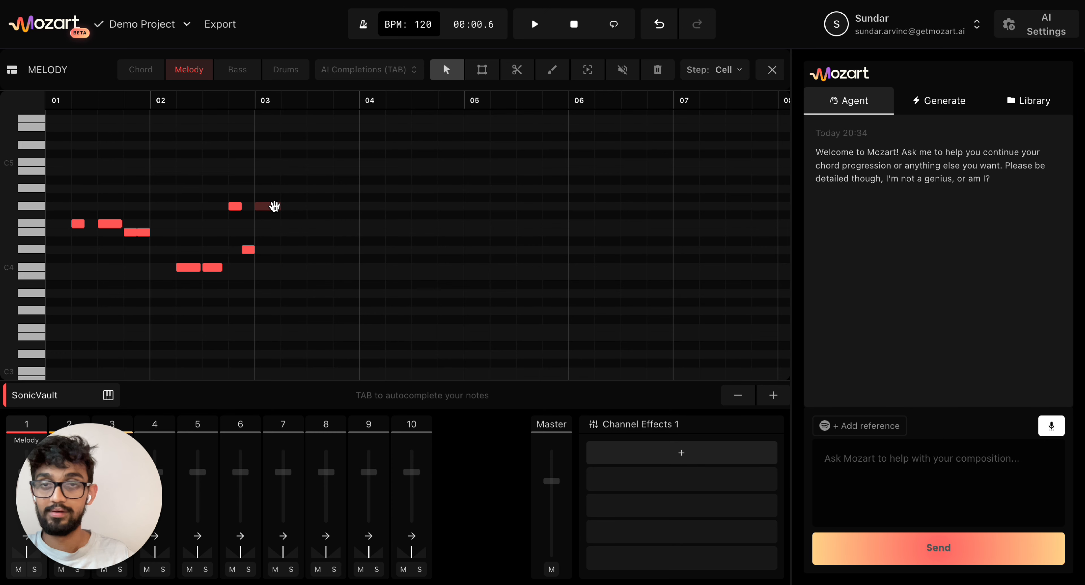
pyautogui.click(269, 209)
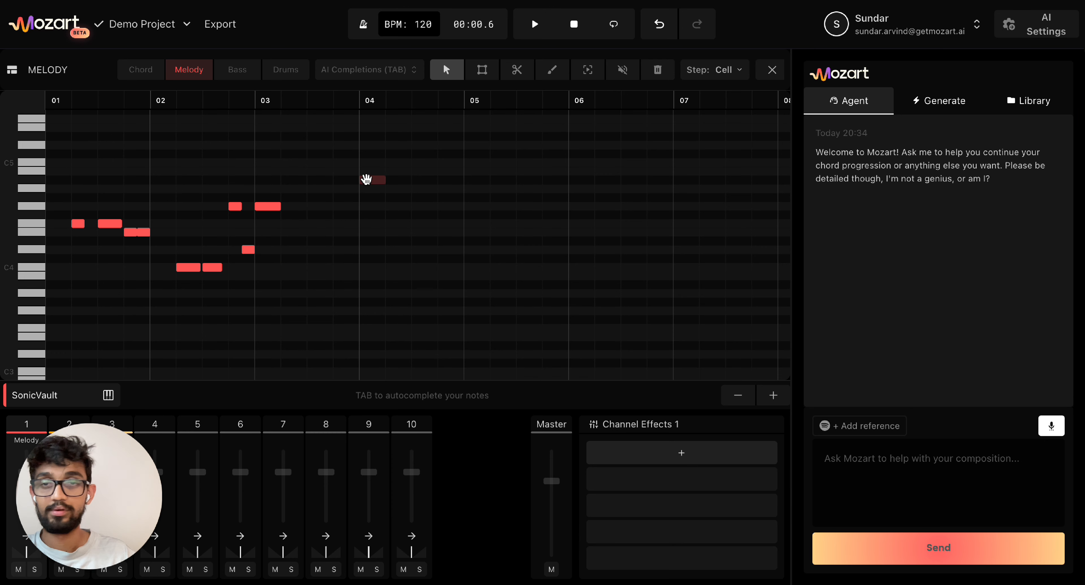
pyautogui.press('Tab')
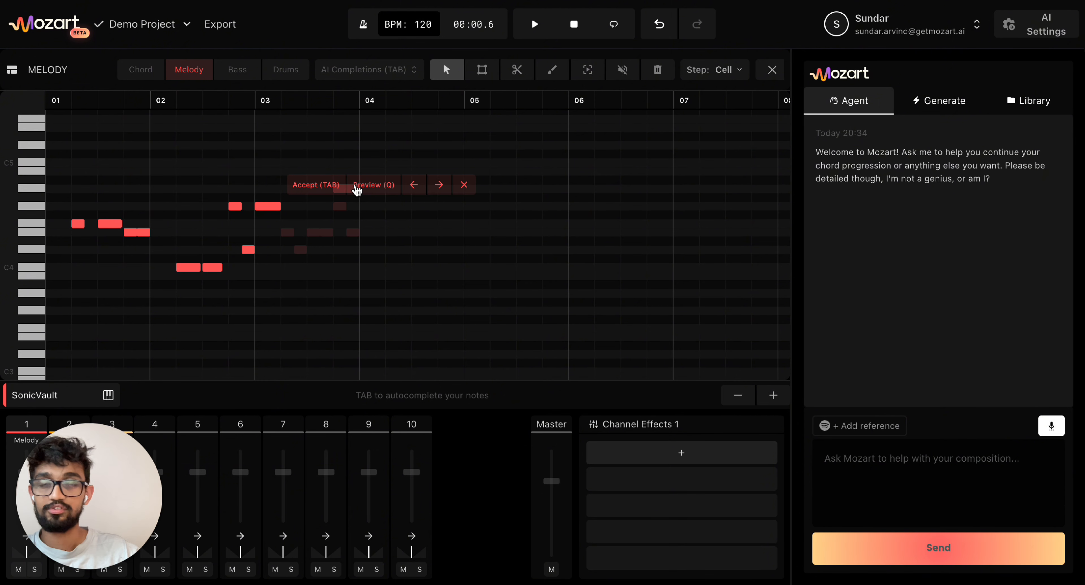
pyautogui.press('Right')
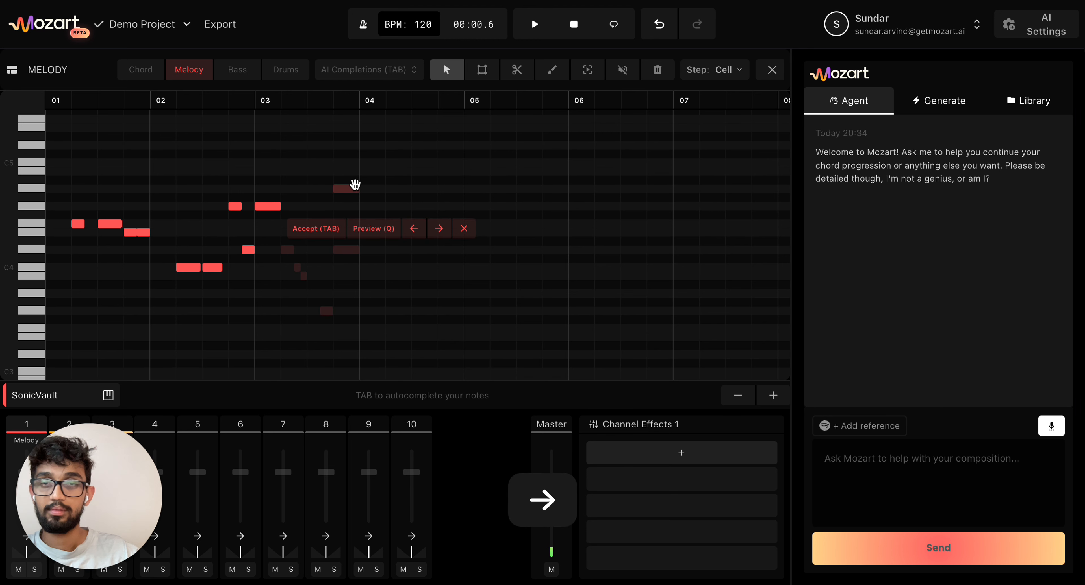
pyautogui.press('Tab')
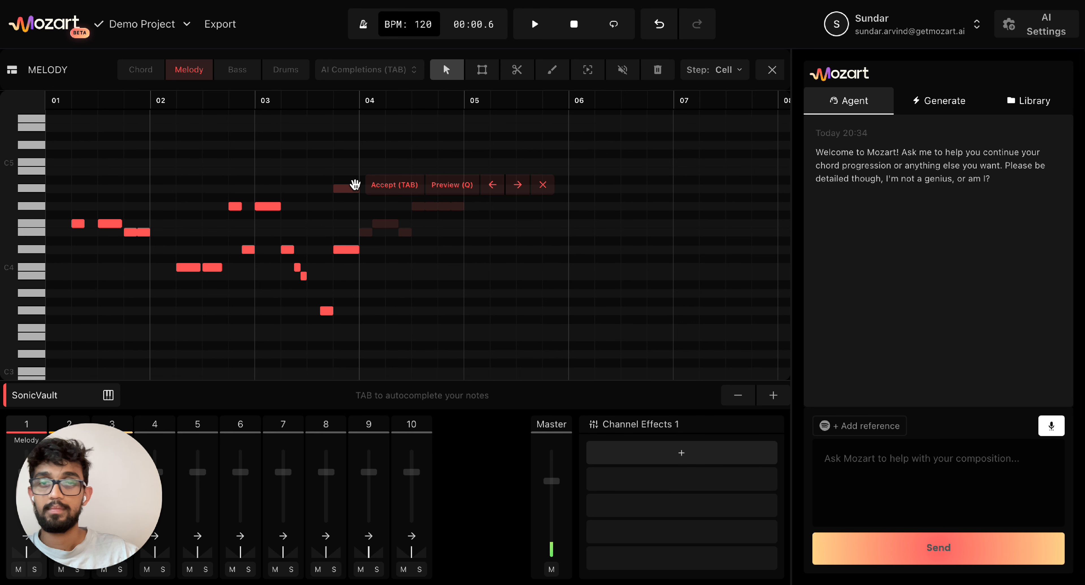
pyautogui.press('Right')
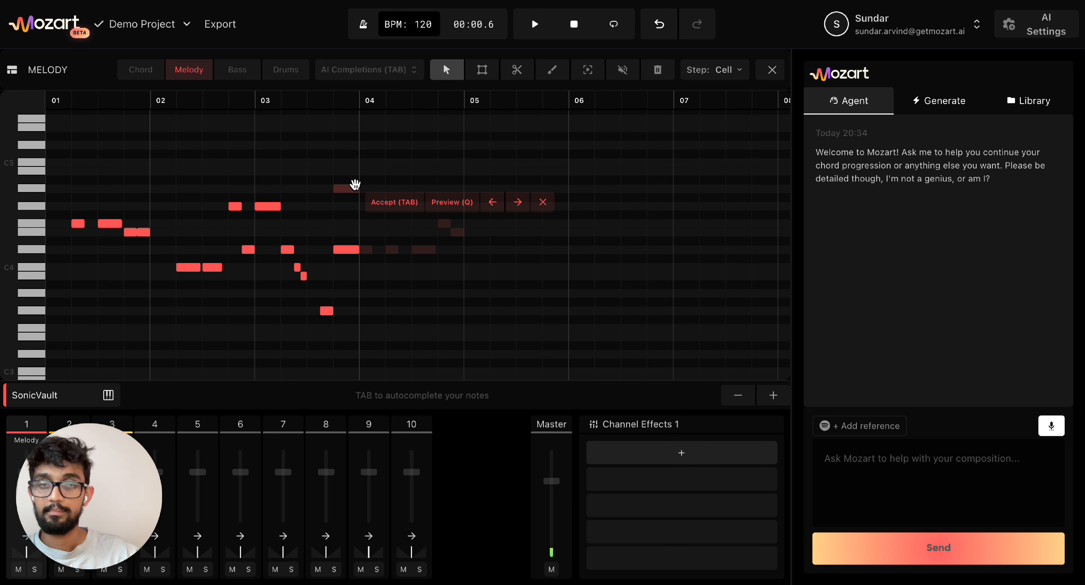
pyautogui.press('Tab')
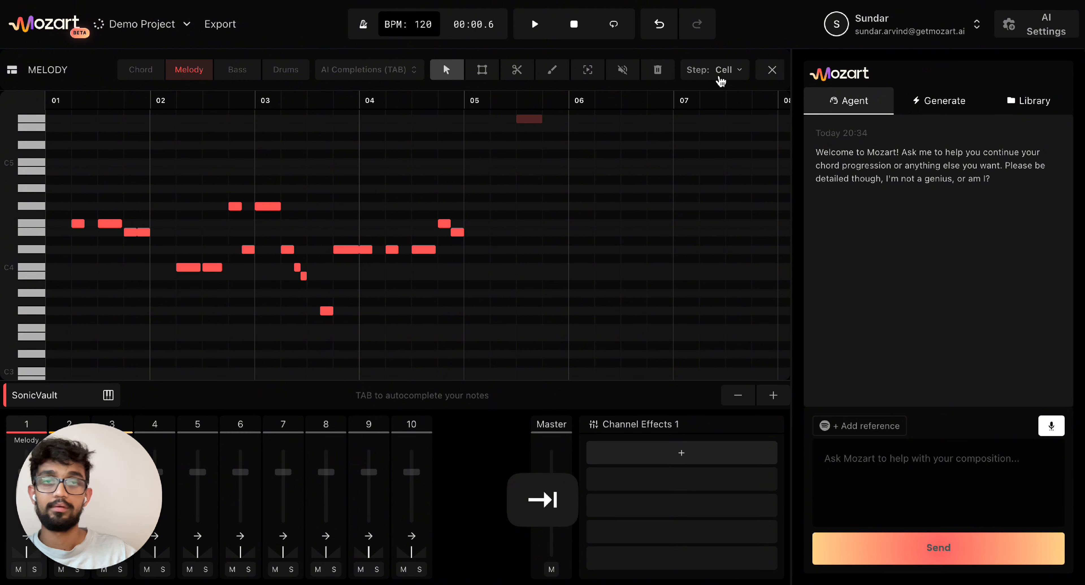
# - Back in the arrangement, play Melody, Chords and Bass from the start, then stop
pyautogui.click(773, 69)
pyautogui.press('space')
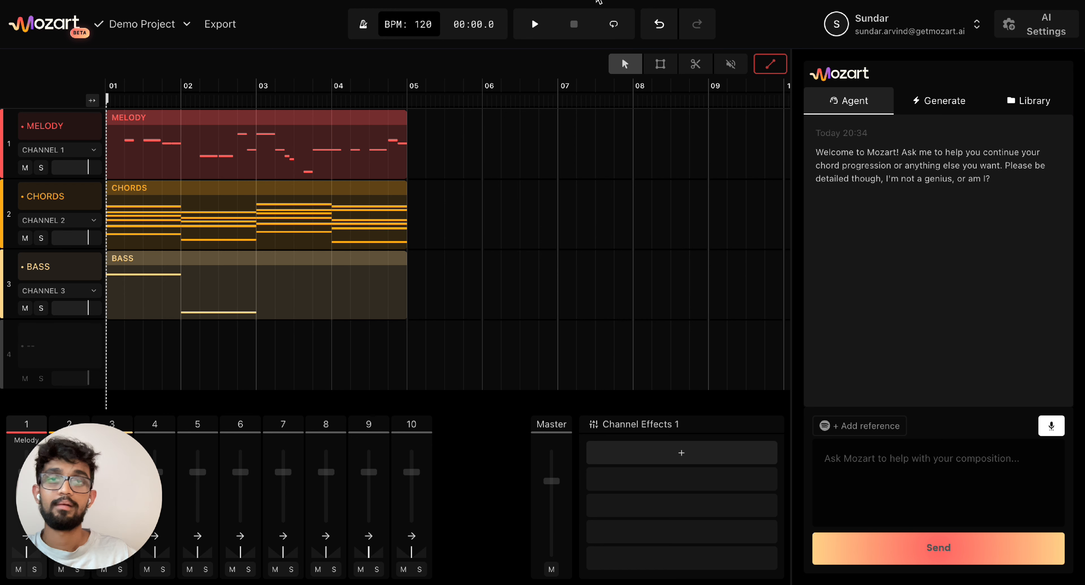
pyautogui.click(535, 24)
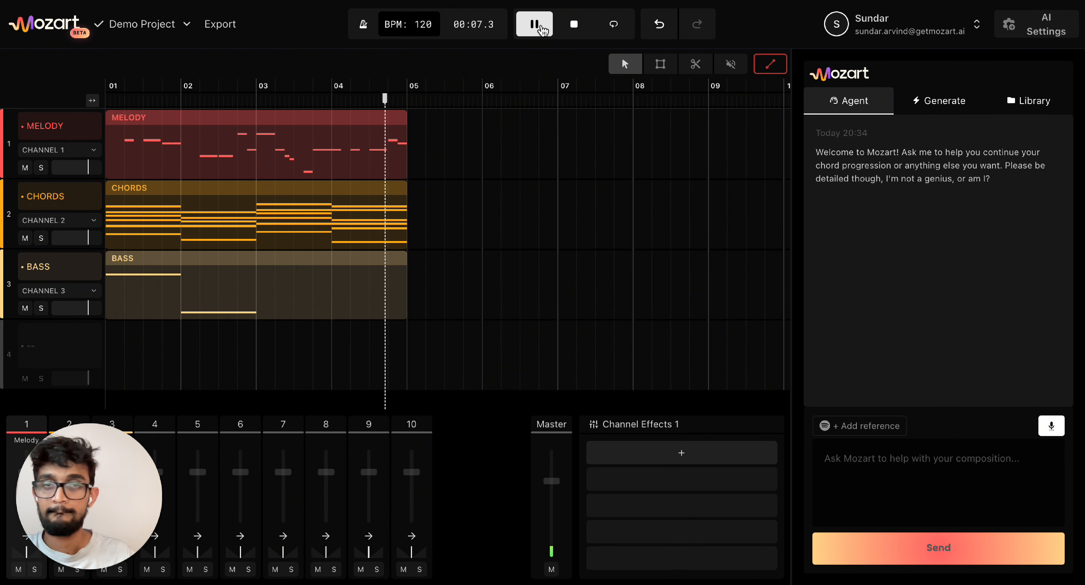
pyautogui.click(574, 24)
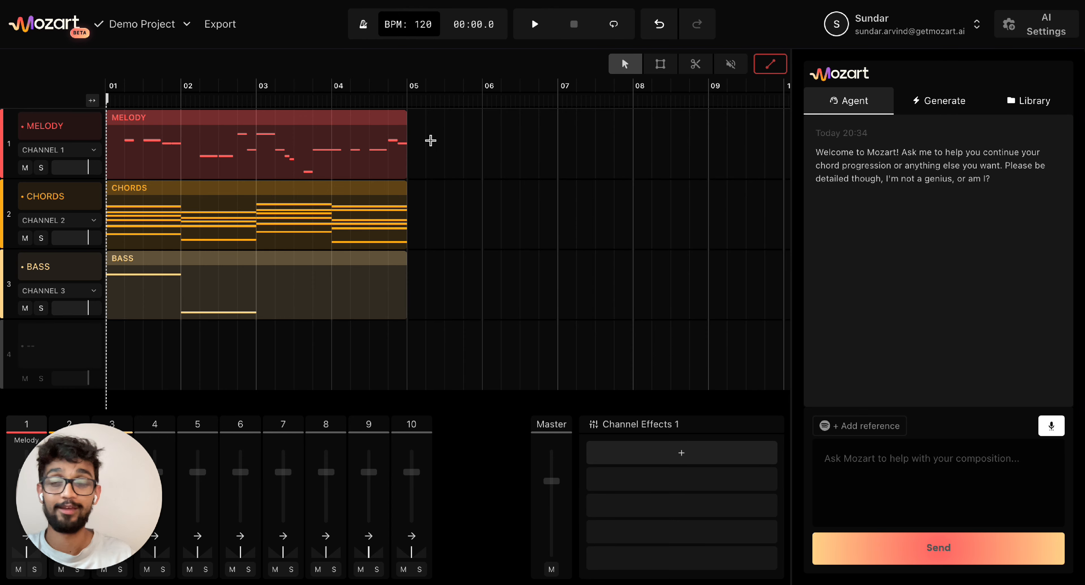
# - Open the Bass clip and check both Melody and Chords as AI completion references
pyautogui.doubleClick(311, 286)
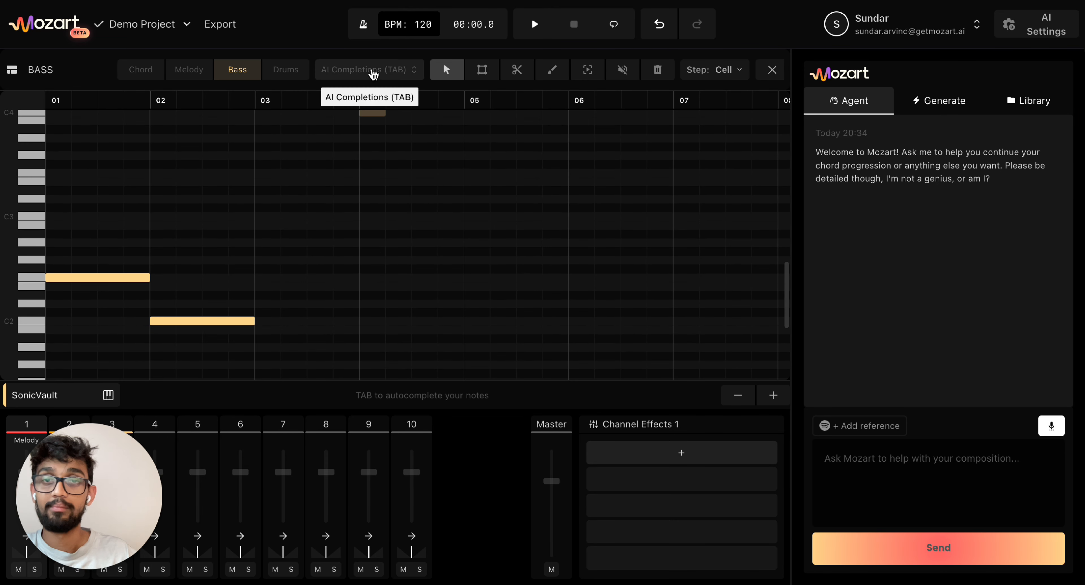
pyautogui.click(370, 69)
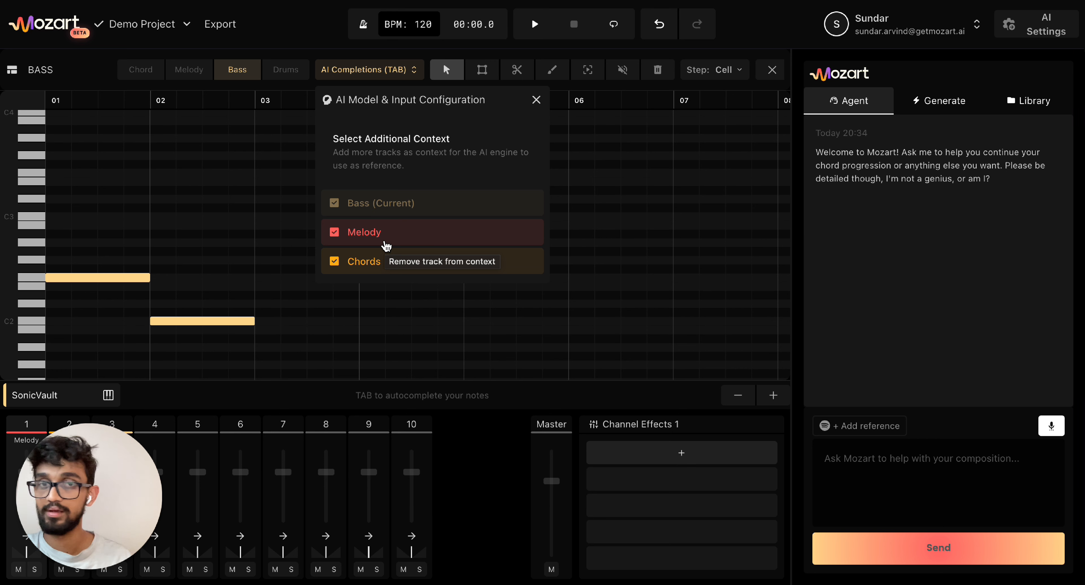
pyautogui.click(335, 232)
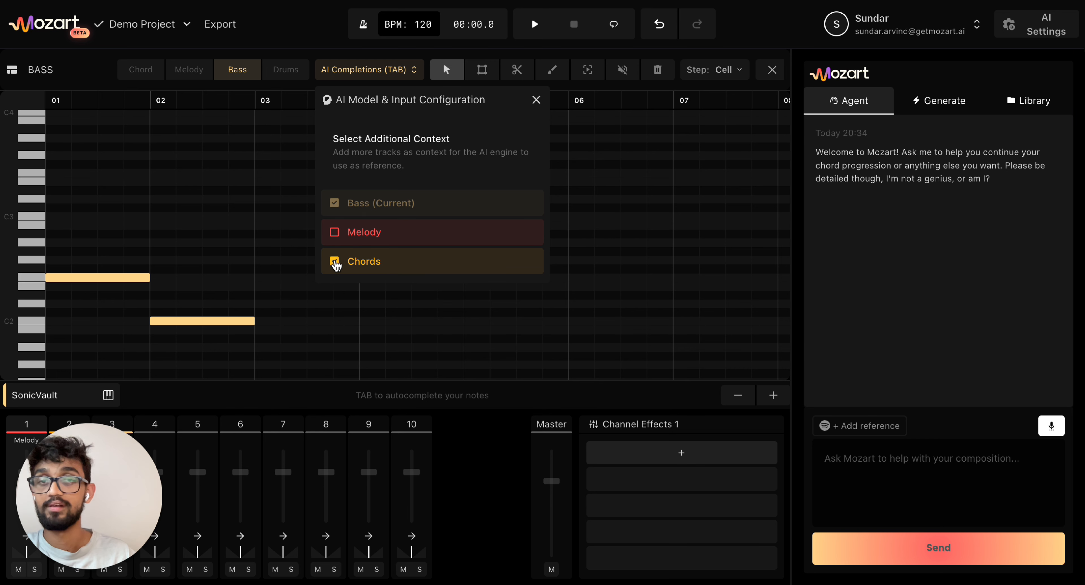
pyautogui.click(334, 261)
pyautogui.click(336, 235)
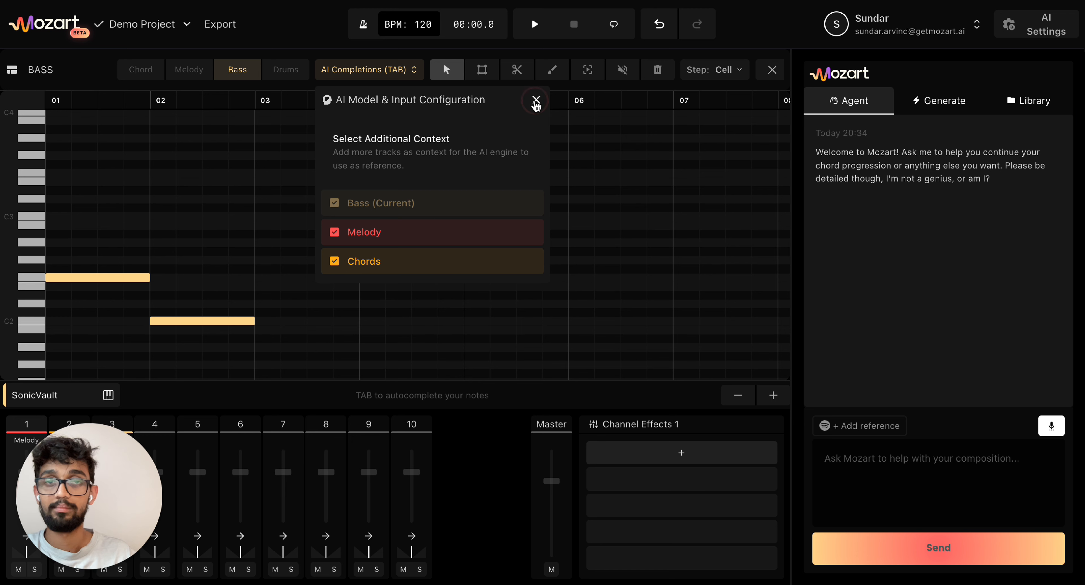
pyautogui.click(535, 101)
pyautogui.press('Tab')
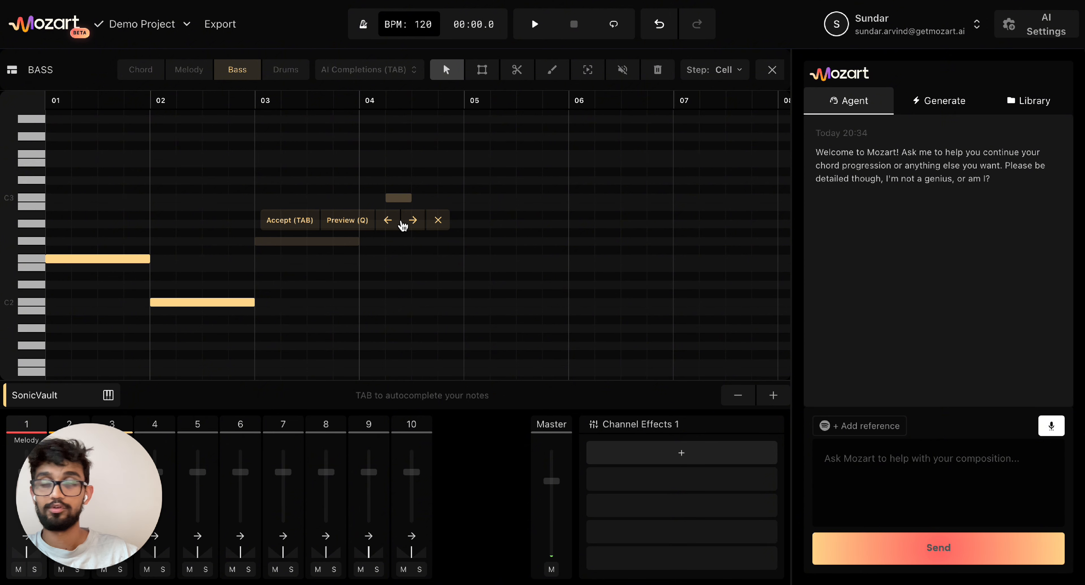
# - Drop the suggested bass note an octave, accept bars 3 and 4, and return to the arrangement
pyautogui.press('Down')
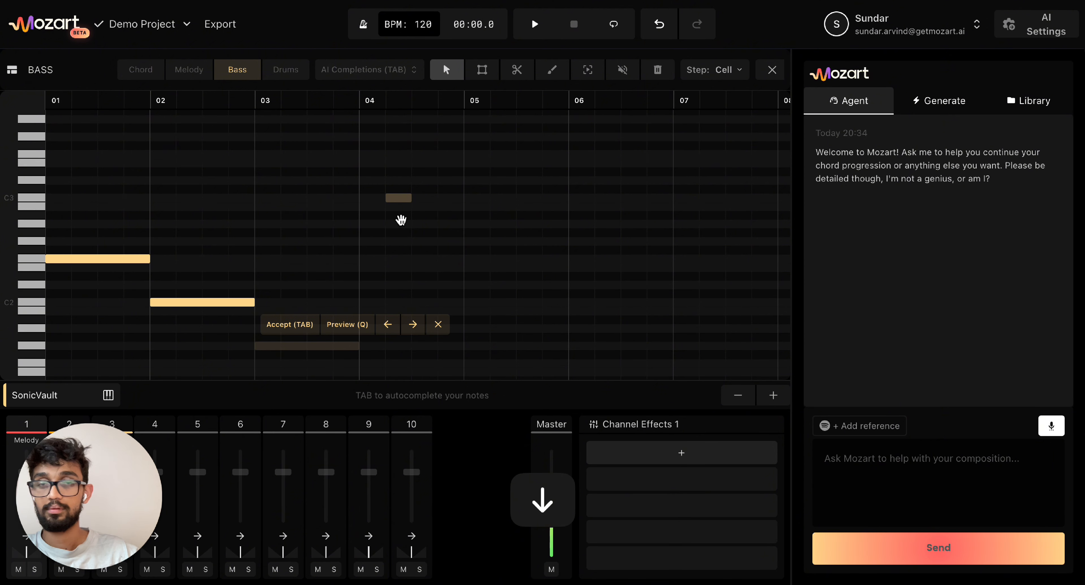
pyautogui.press('Tab')
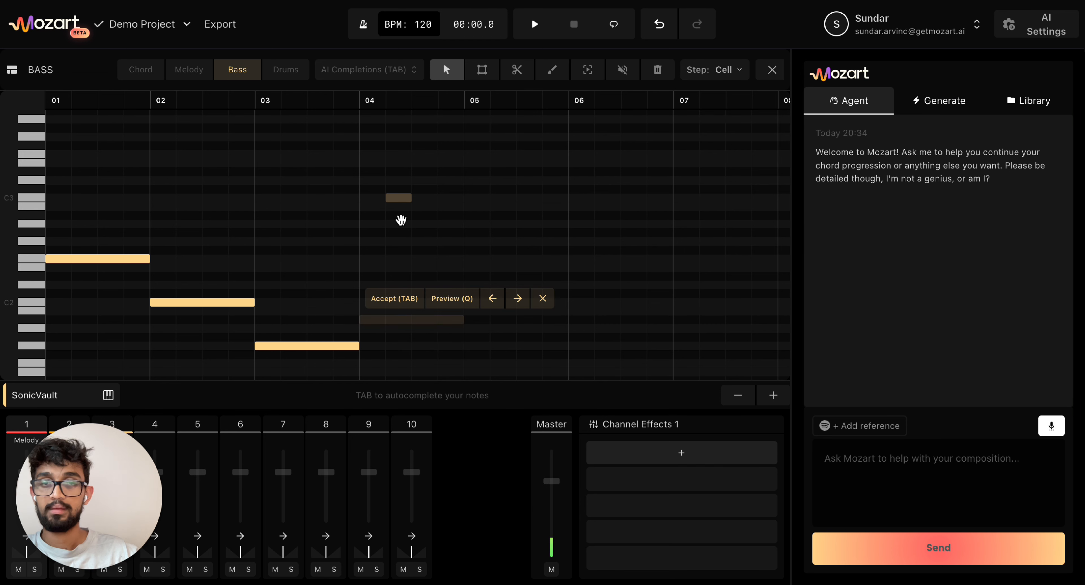
pyautogui.press('Tab')
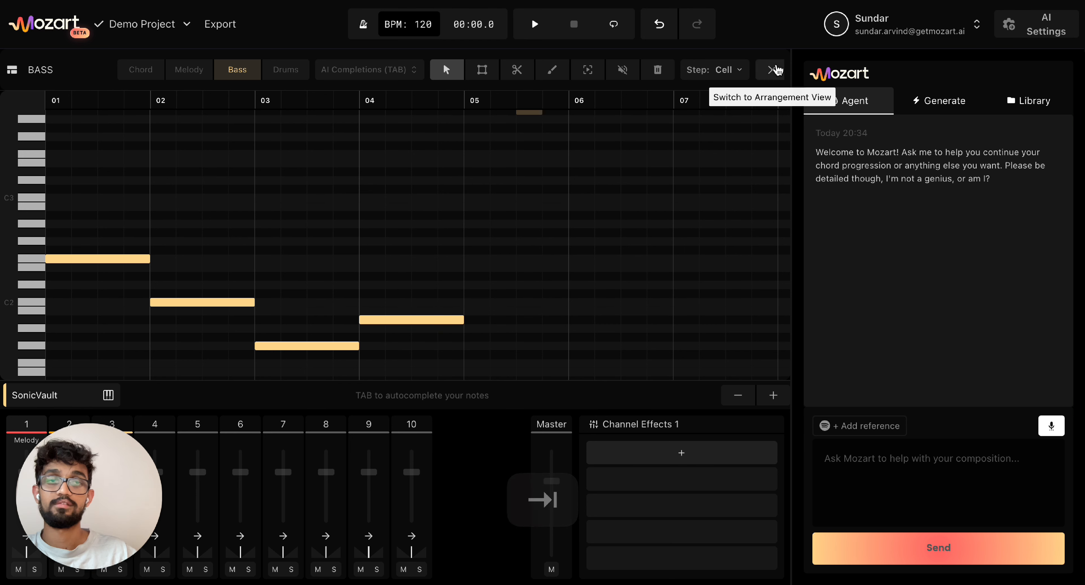
pyautogui.click(770, 69)
# - Play the whole arrangement and open the Generate tab of the AI sample generator
pyautogui.press('space')
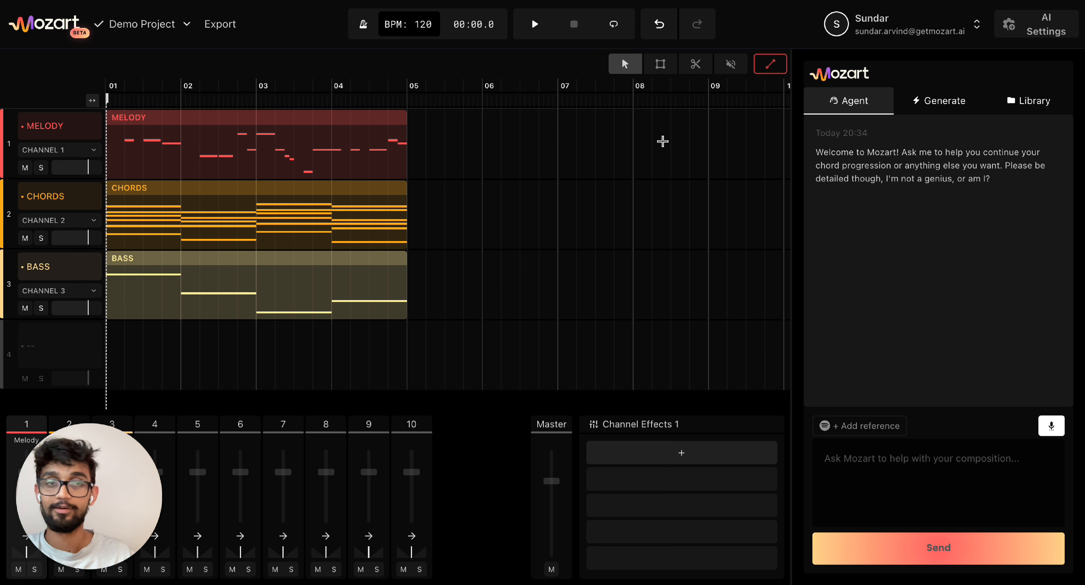
pyautogui.click(934, 102)
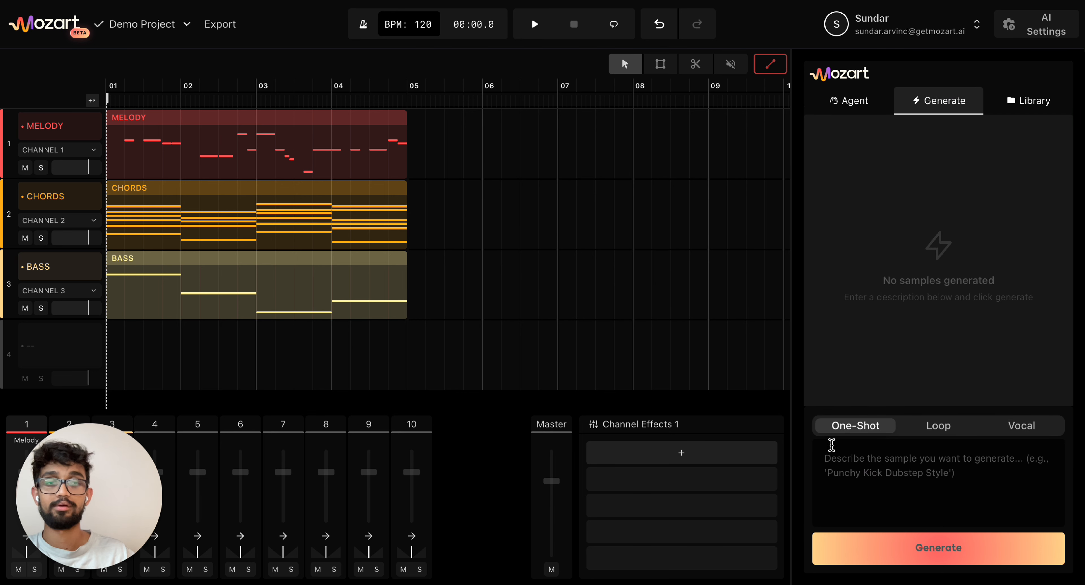
# - Generate a 'Tight Kick' one-shot sample and open the sample library
pyautogui.click(856, 495)
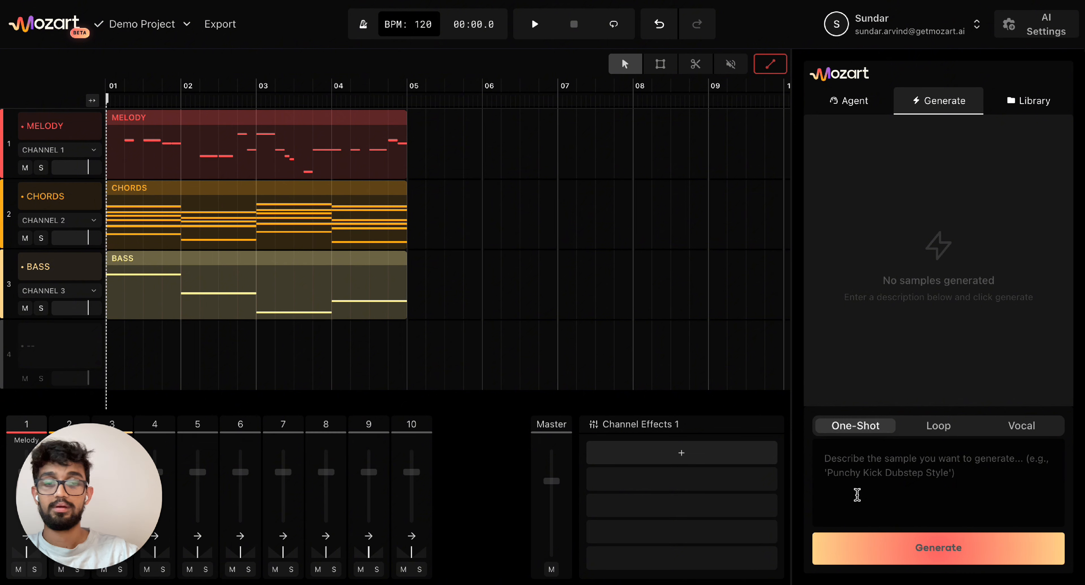
pyautogui.write('Tight K')
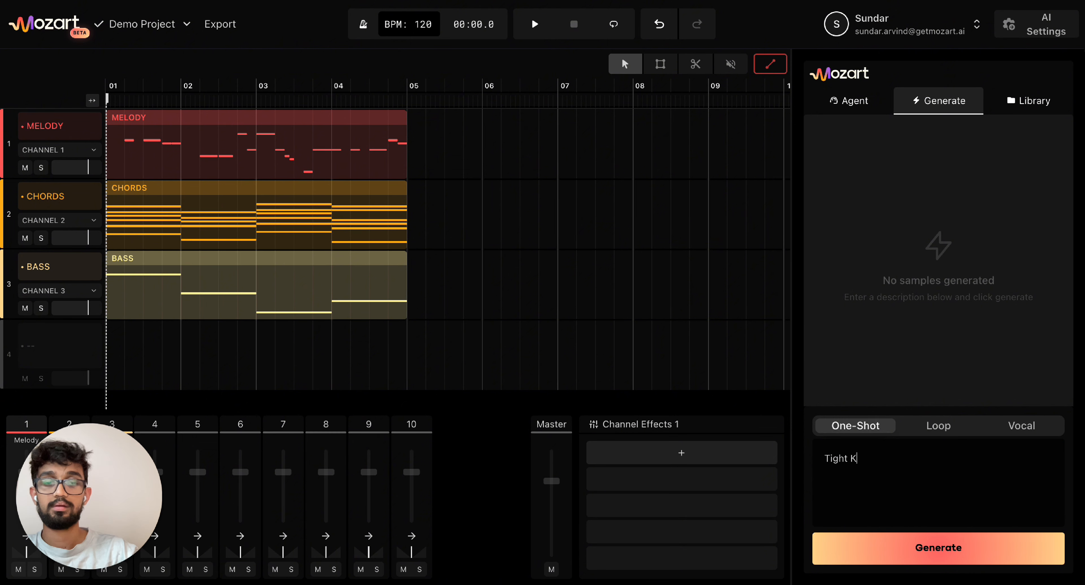
pyautogui.write('ick')
pyautogui.press('Return')
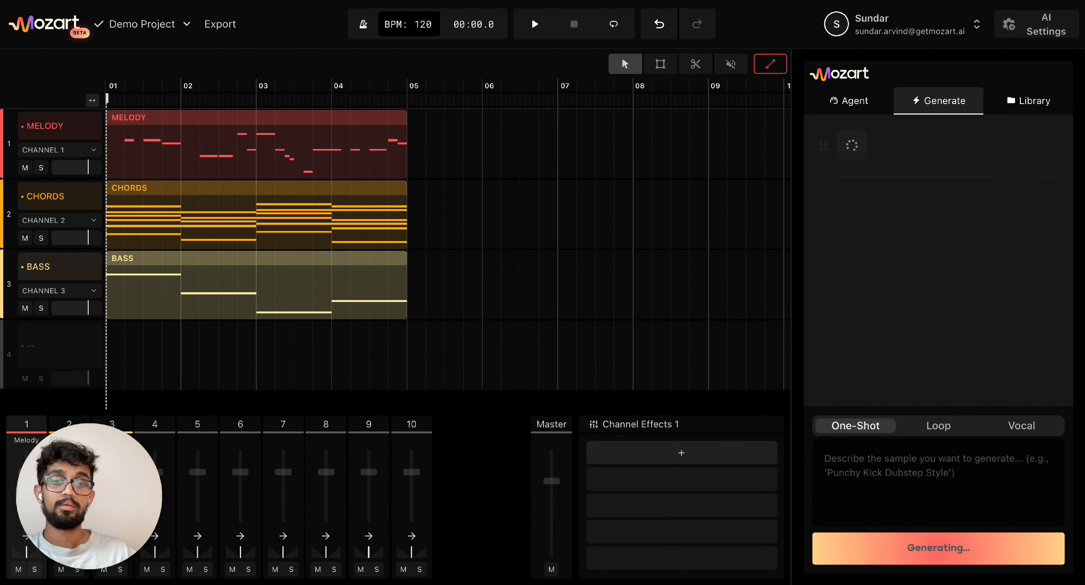
pyautogui.click(1012, 110)
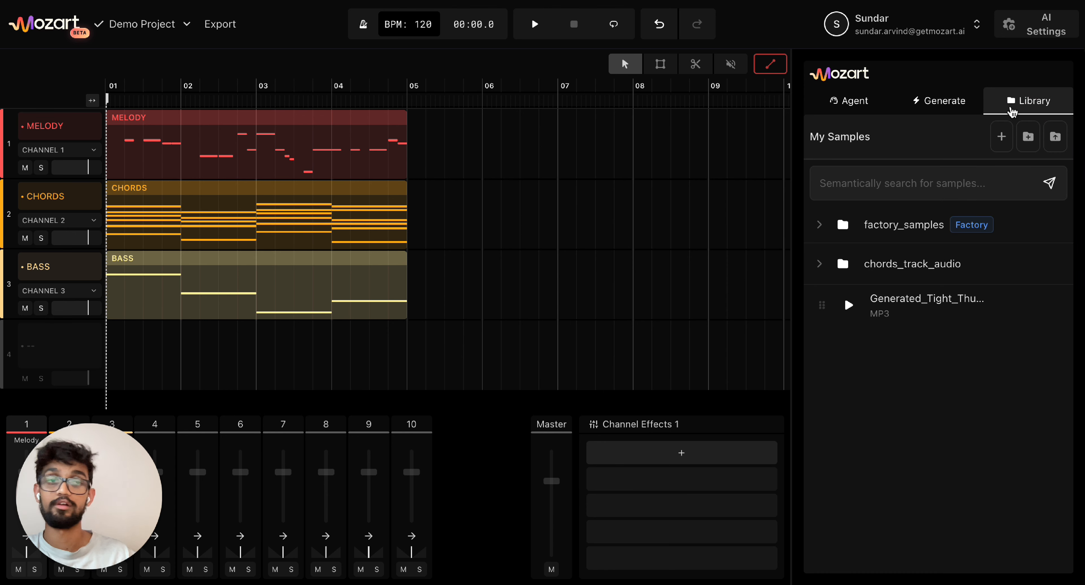
# - Search 'Tight super punchy kick' and preview Generated_Tight_Thump_1.mp3, kick7.wav and kick1.wav
pyautogui.click(914, 195)
pyautogui.write('Tight')
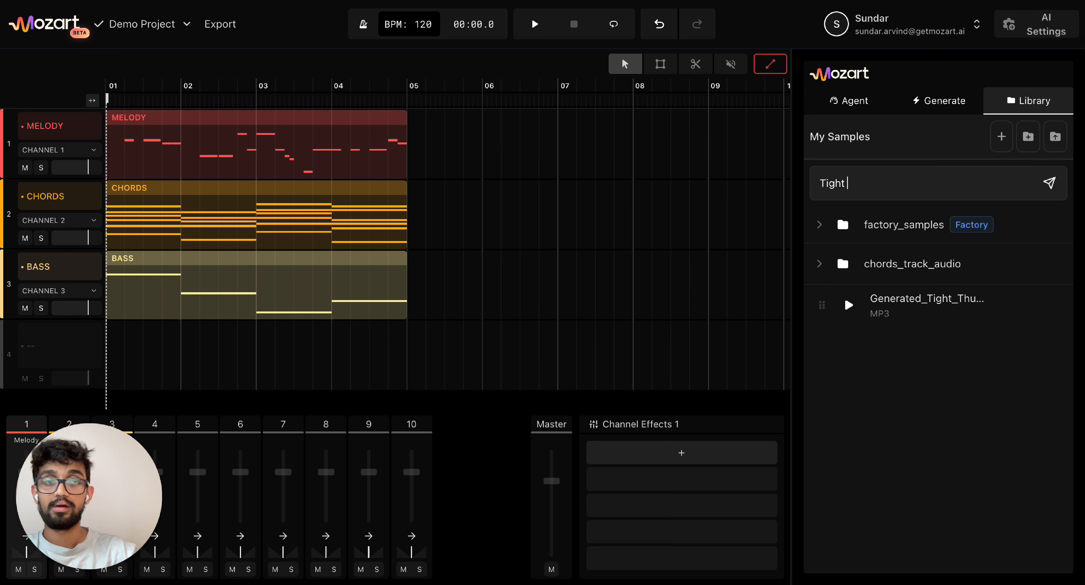
pyautogui.write(' super')
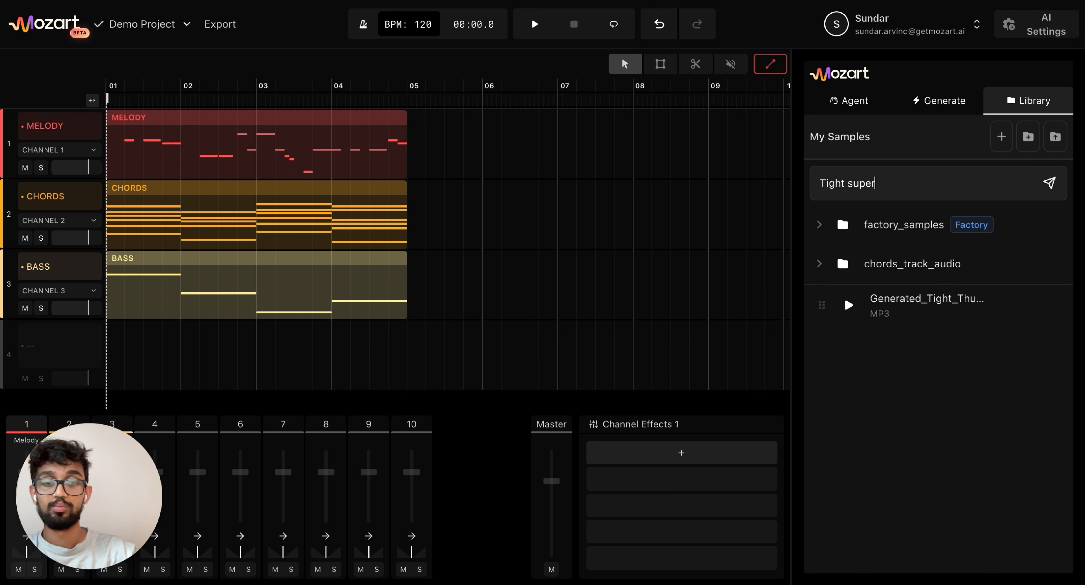
pyautogui.write(' punchy kick')
pyautogui.press('Return')
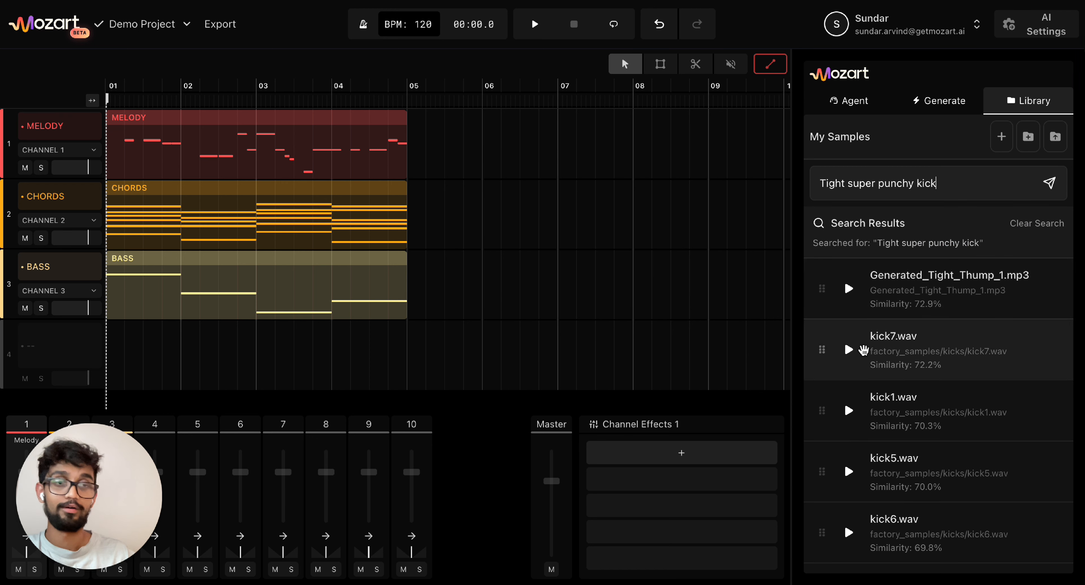
pyautogui.scroll(-1, 865, 336)
pyautogui.click(849, 265)
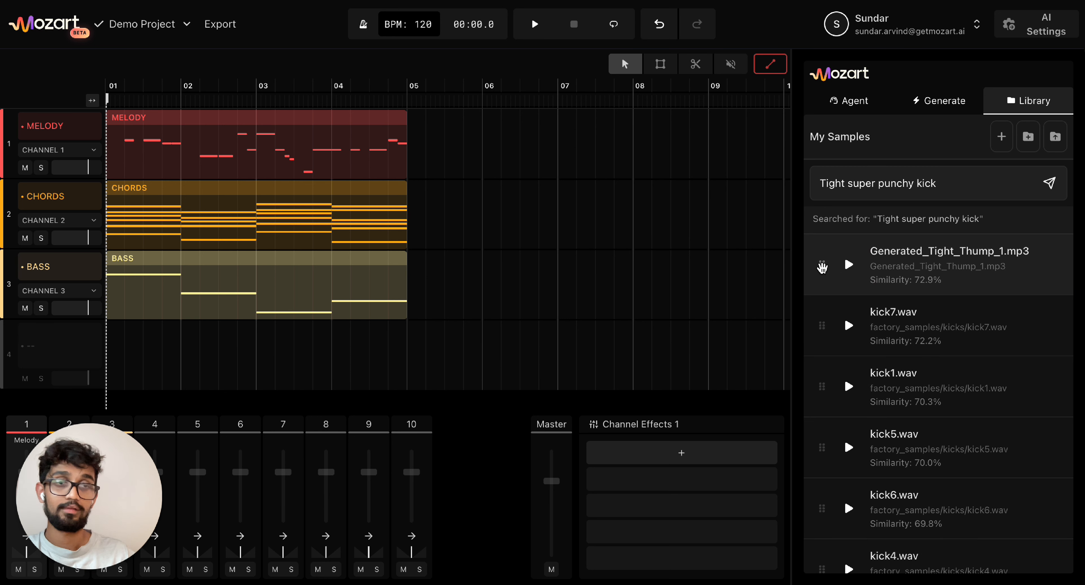
pyautogui.click(844, 328)
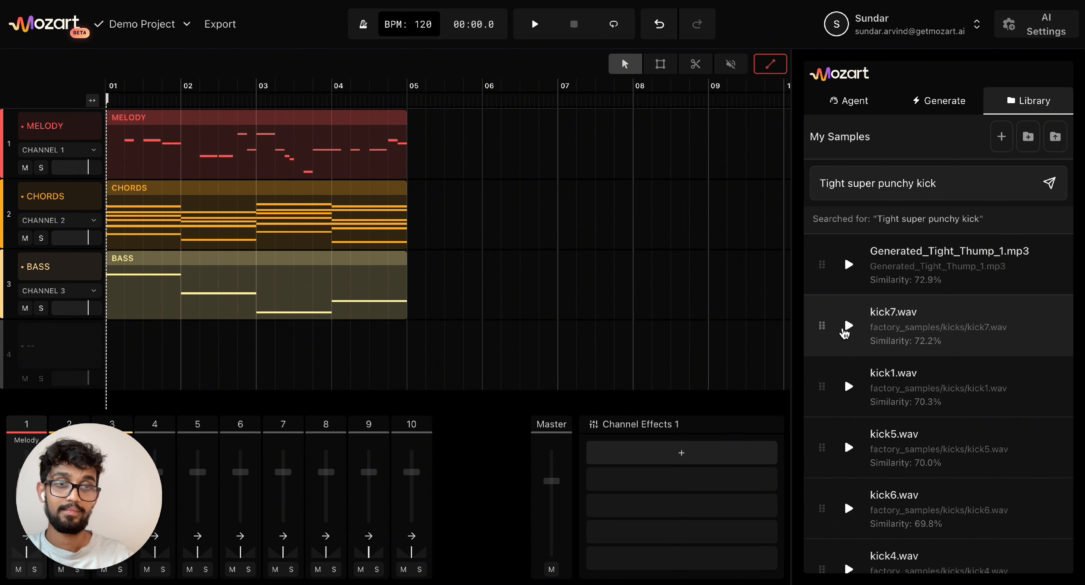
pyautogui.click(849, 388)
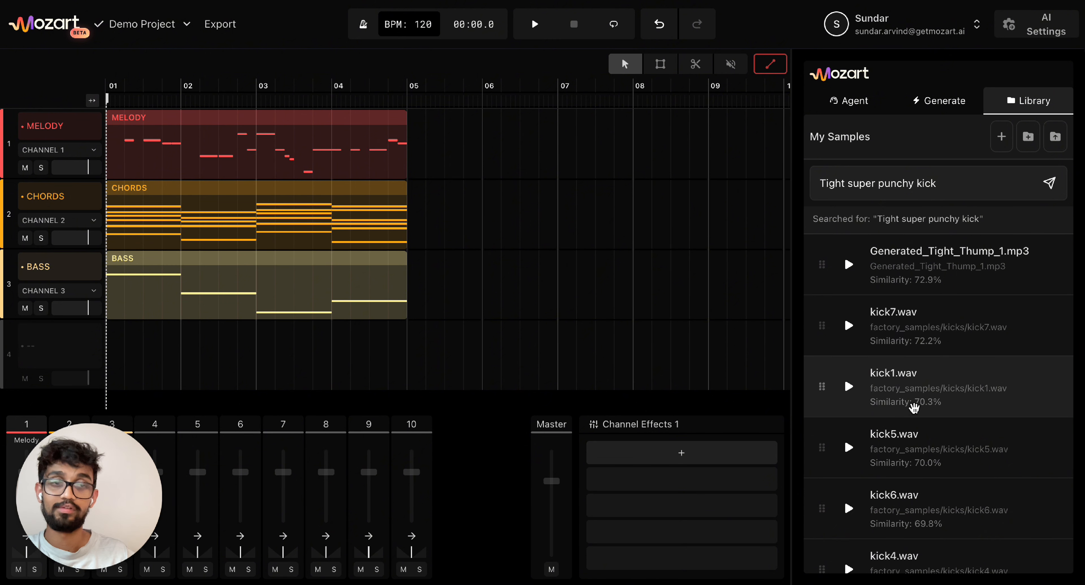
# - Place kick1.wav on track 4 starting at bar 01 and lengthen its end slightly
pyautogui.moveTo(822, 387); pyautogui.dragTo(120, 370)
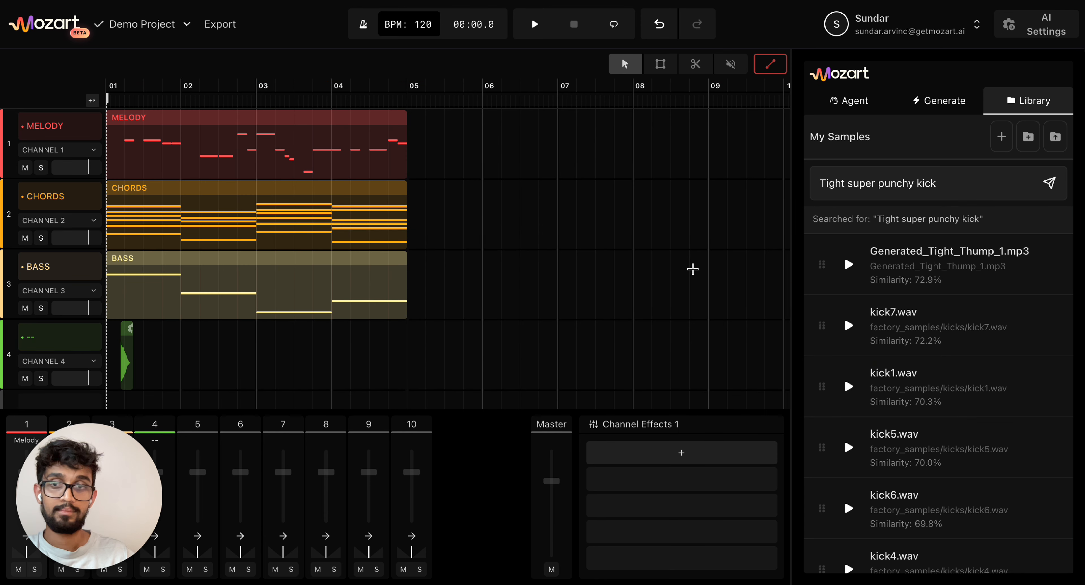
pyautogui.click(929, 110)
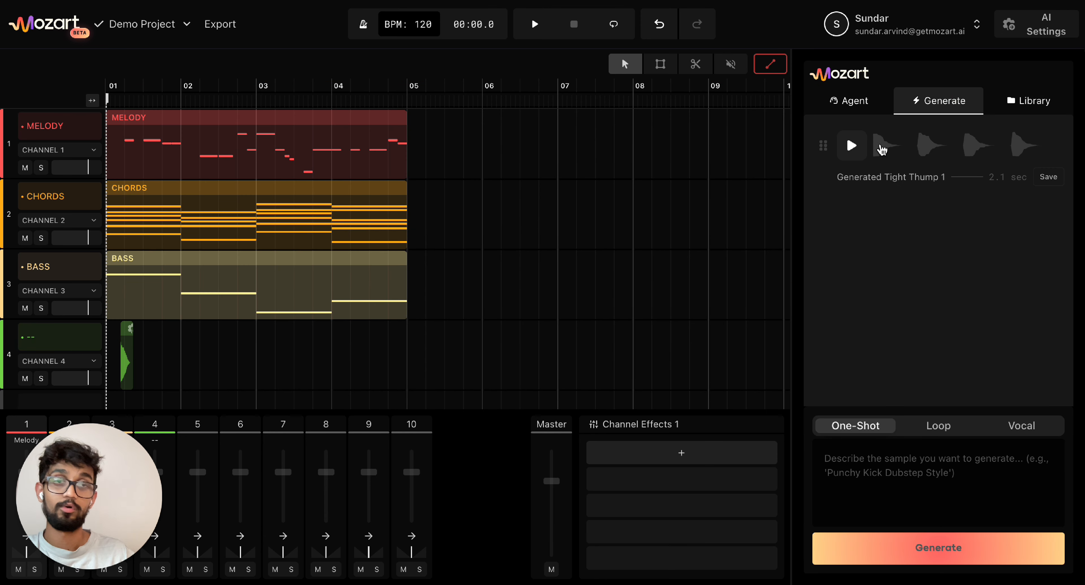
pyautogui.click(855, 160)
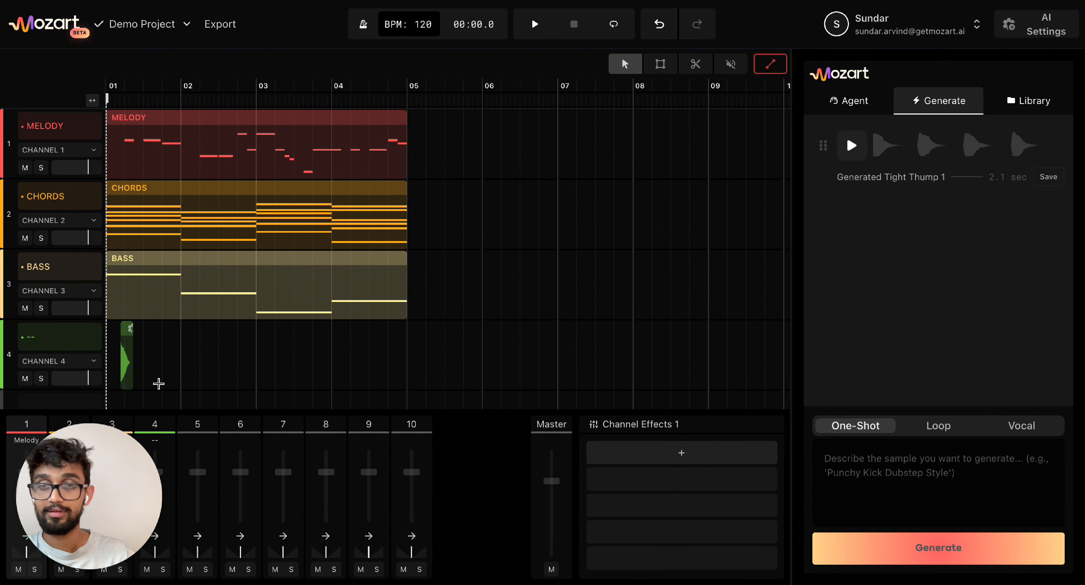
pyautogui.scroll(2, 157, 382)
pyautogui.moveTo(178, 371); pyautogui.dragTo(135, 365)
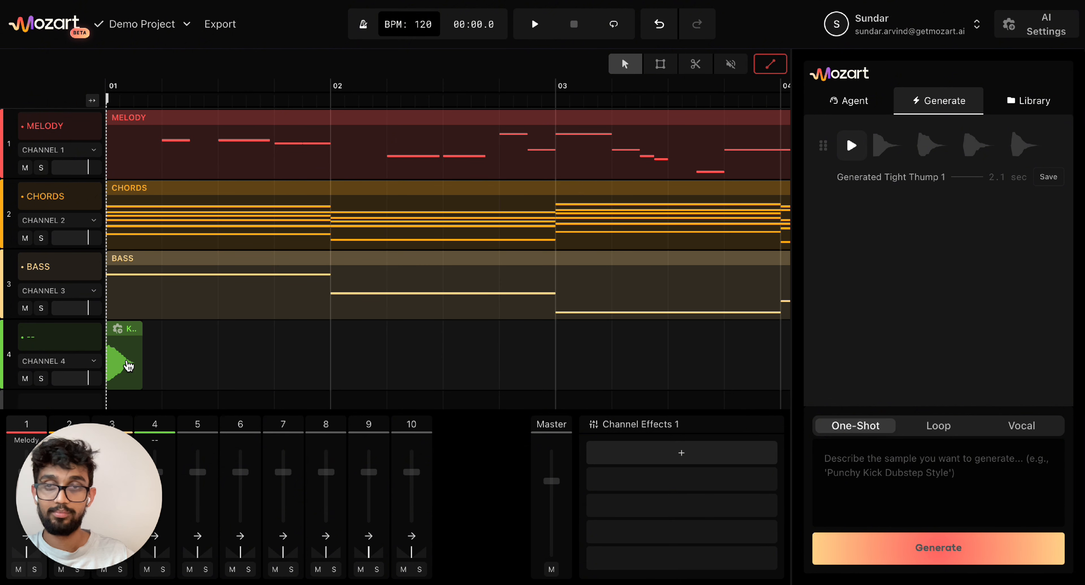
pyautogui.moveTo(139, 361); pyautogui.dragTo(160, 363)
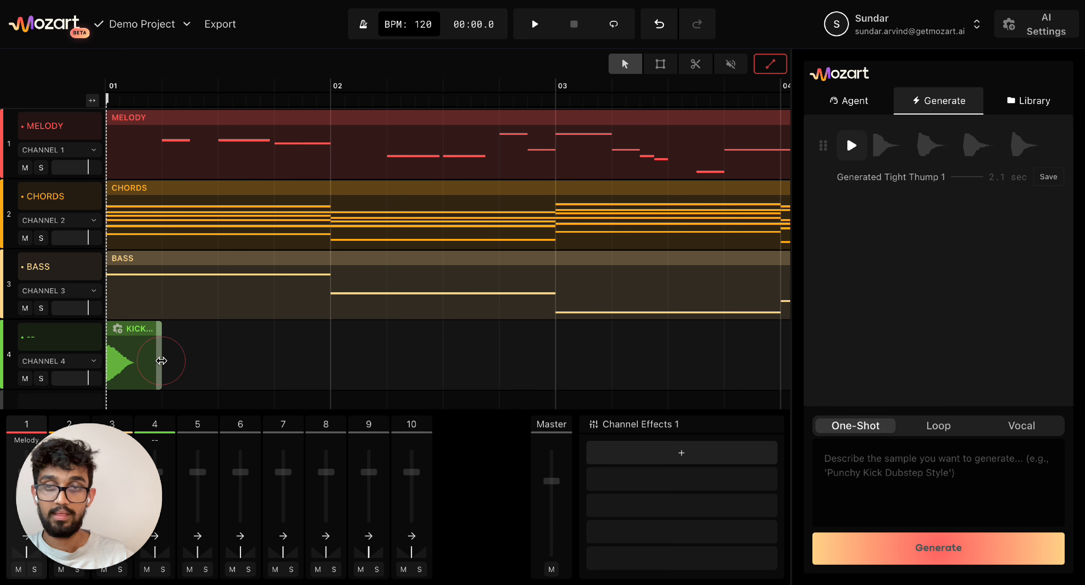
# - Duplicate the kick clip repeatedly until it reaches bar 05, then check the track volume
pyautogui.press('super+d')
pyautogui.press('super+d')
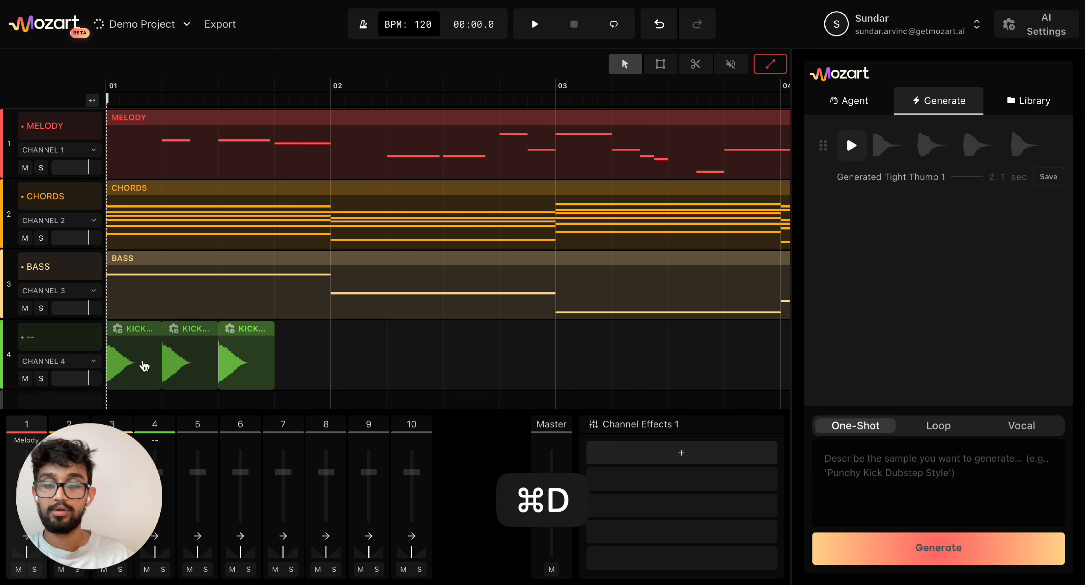
pyautogui.press('super+d')
pyautogui.press('super+d')
pyautogui.press('super+d')
pyautogui.press('super+d')
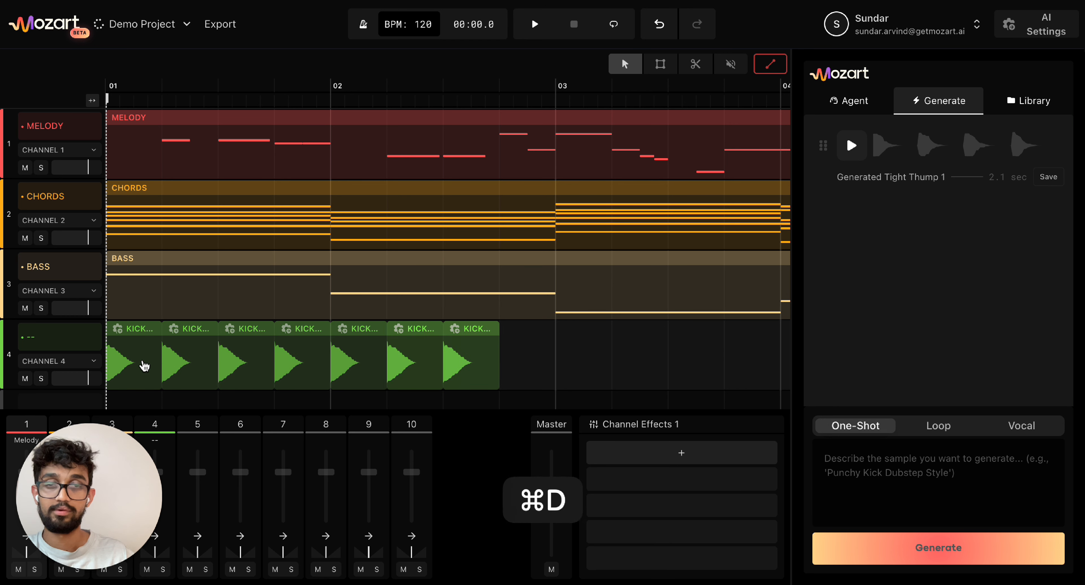
pyautogui.press('super+d')
pyautogui.press('super+d')
pyautogui.scroll(-2, 702, 334)
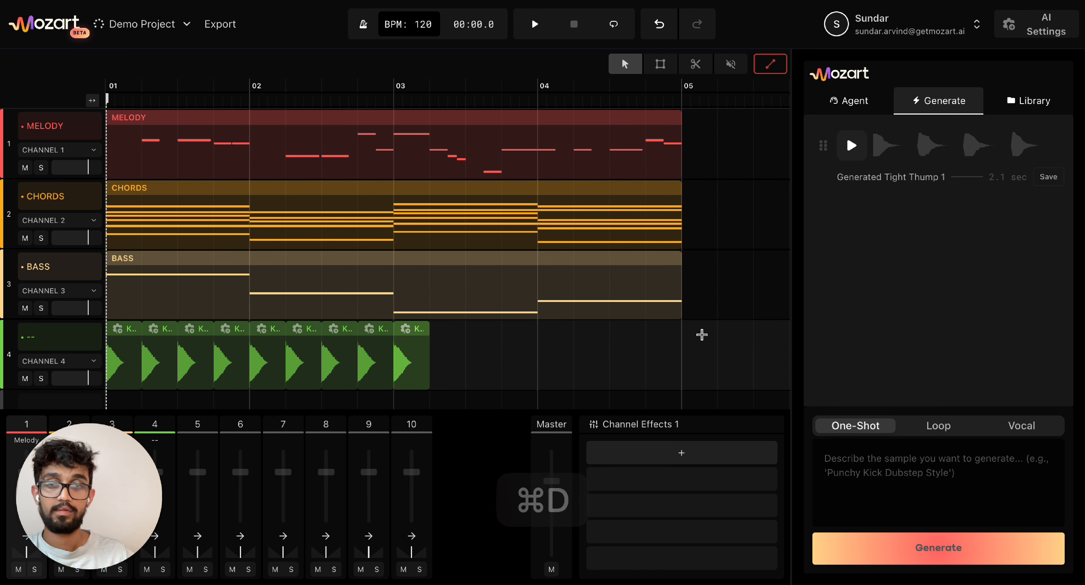
pyautogui.press('super+d')
pyautogui.press('super+d')
pyautogui.press('super+d')
pyautogui.press('super+d')
pyautogui.press('super+d')
pyautogui.press('super+d')
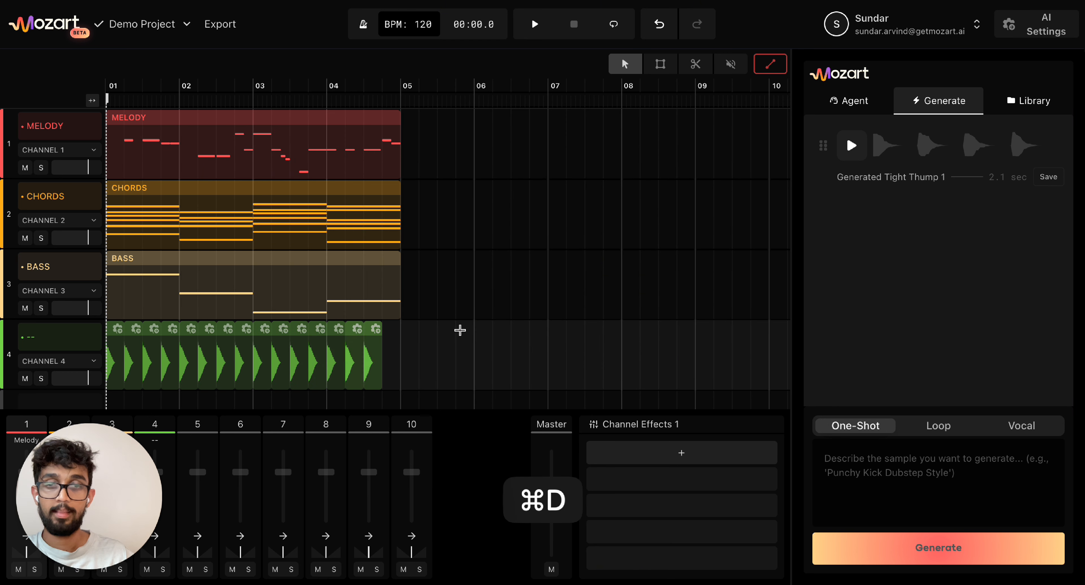
pyautogui.press('super+d')
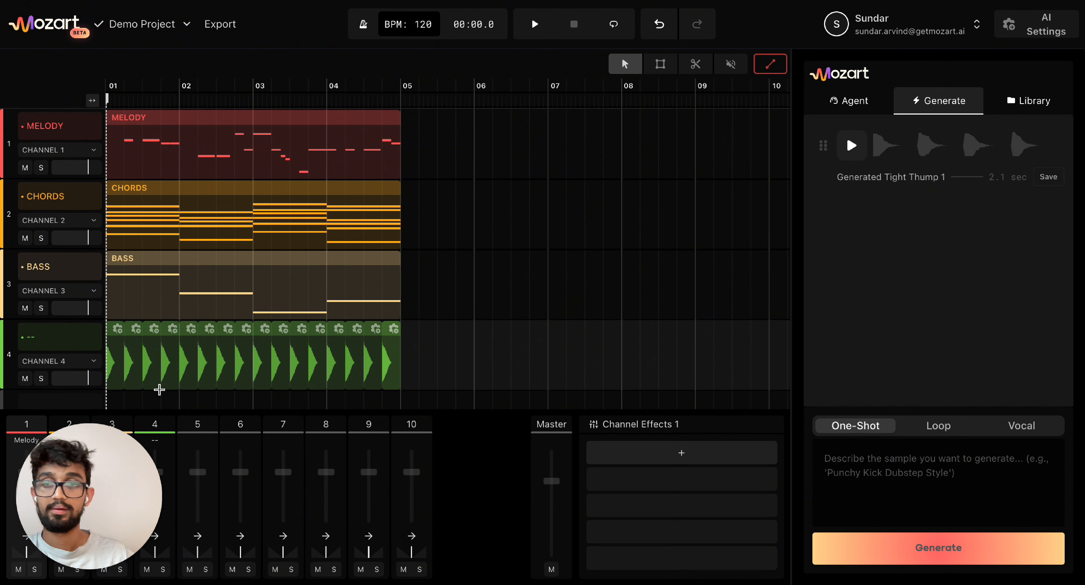
pyautogui.moveTo(89, 380); pyautogui.dragTo(88, 384)
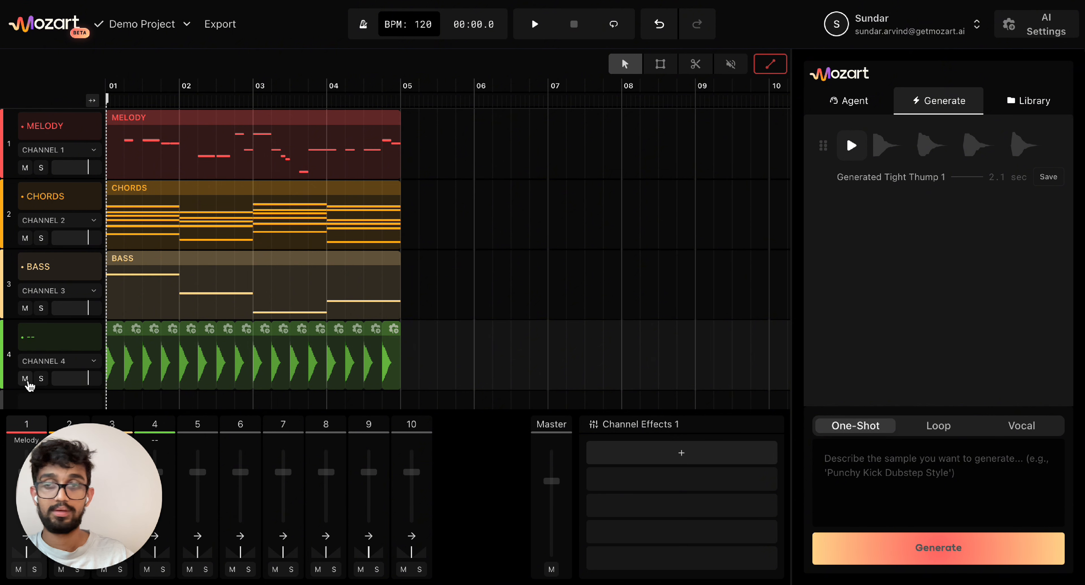
pyautogui.click(41, 378)
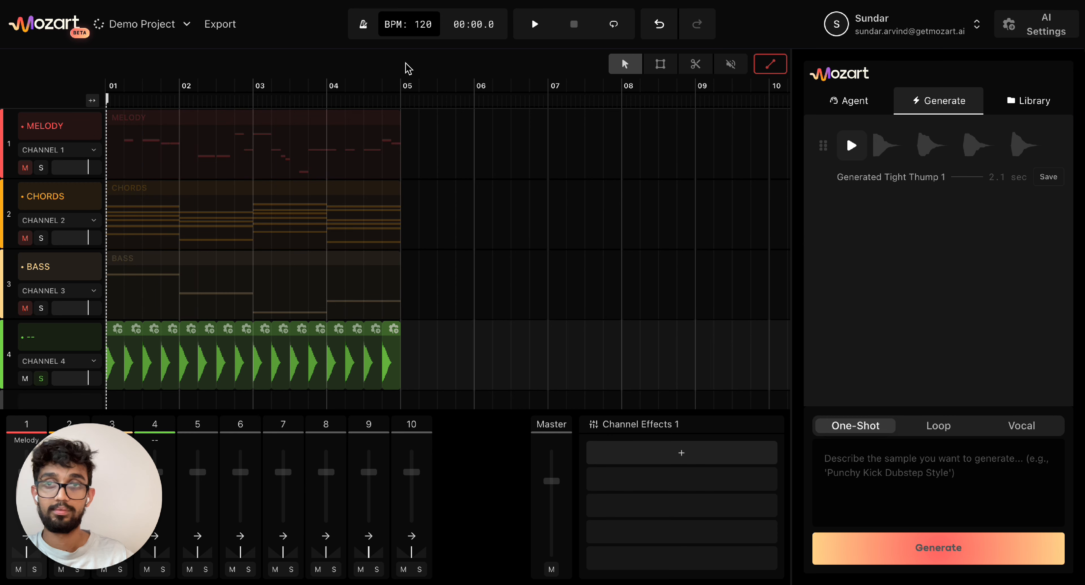
pyautogui.press('space')
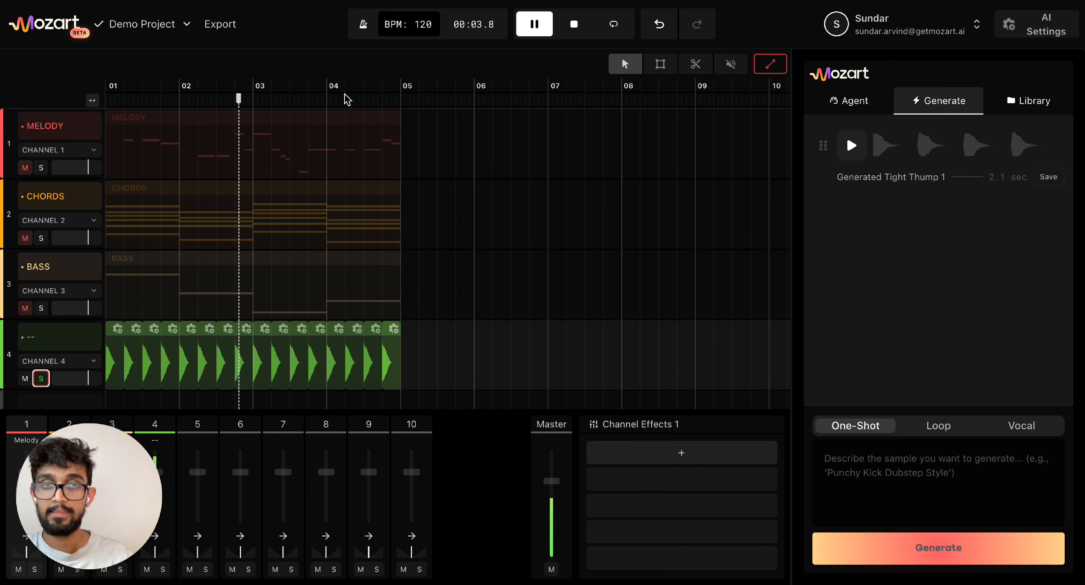
pyautogui.press('space')
pyautogui.click(582, 26)
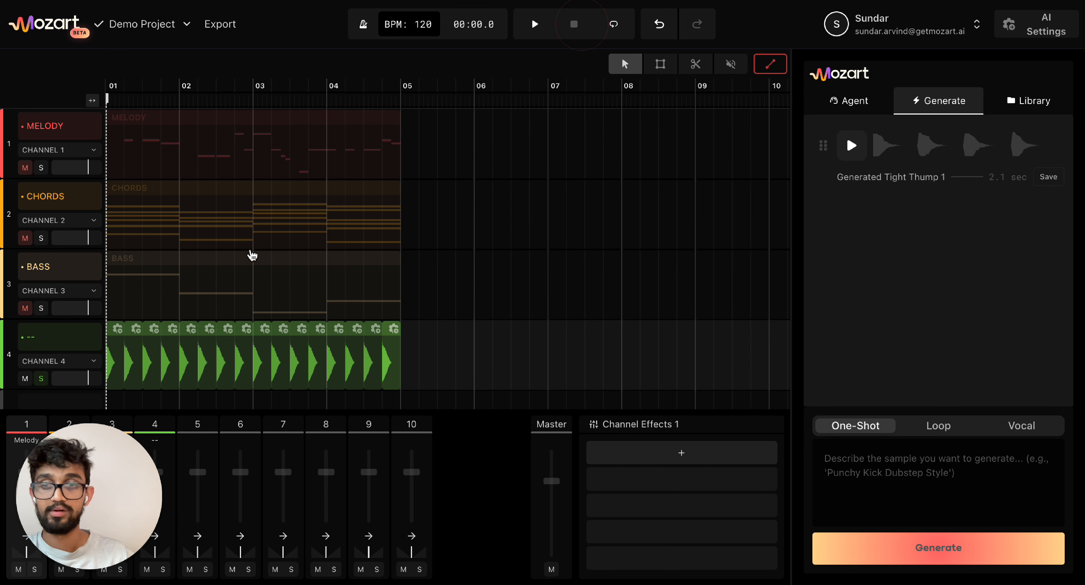
pyautogui.click(41, 378)
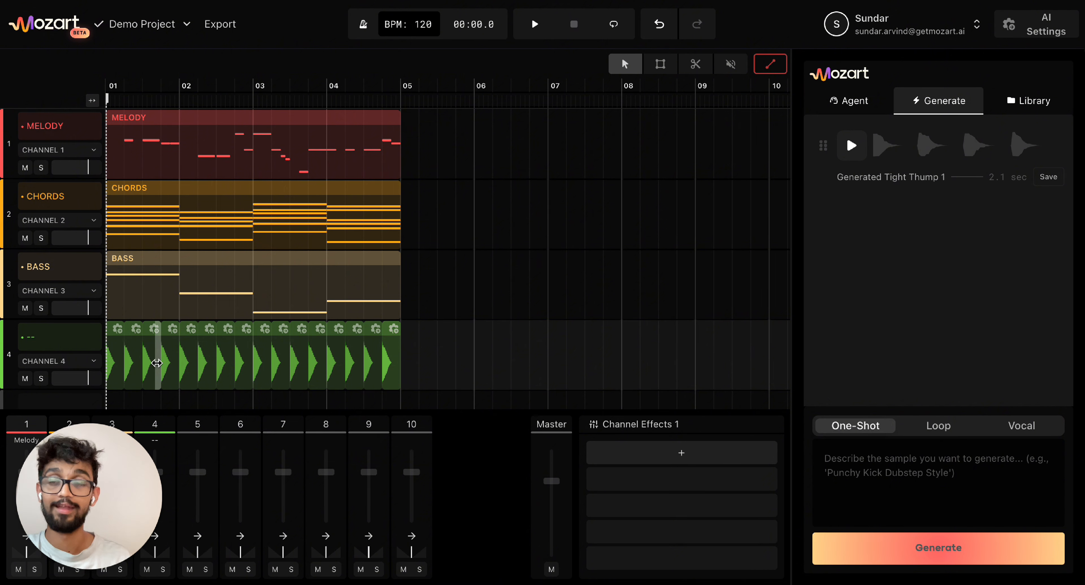
pyautogui.press('space')
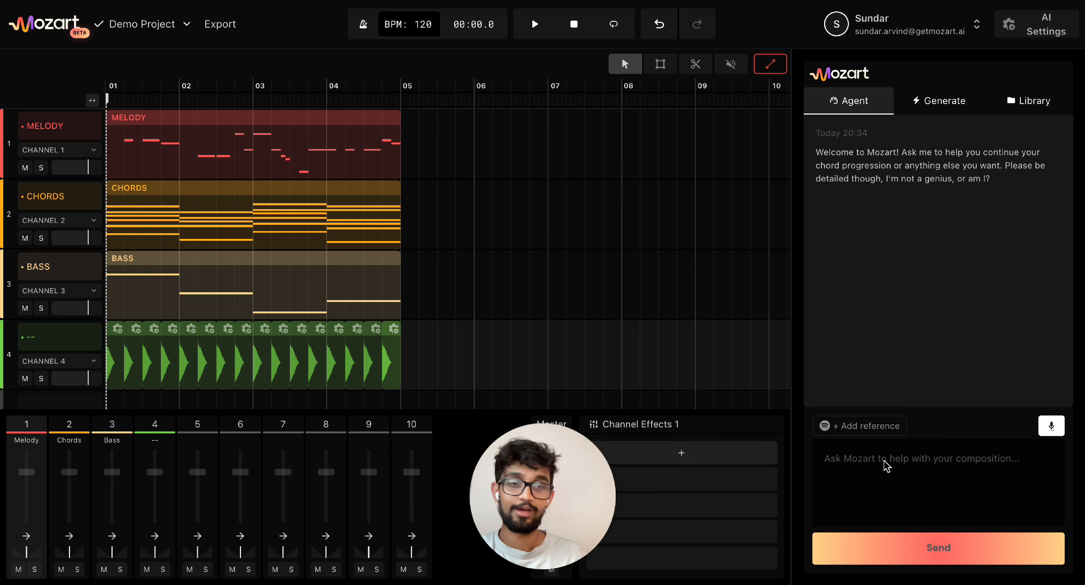
# - Send the agent: 'Hey Mozart, can you add sidechain pro to my chords, bass, and melody for some gentle ducking?'
pyautogui.click(857, 468)
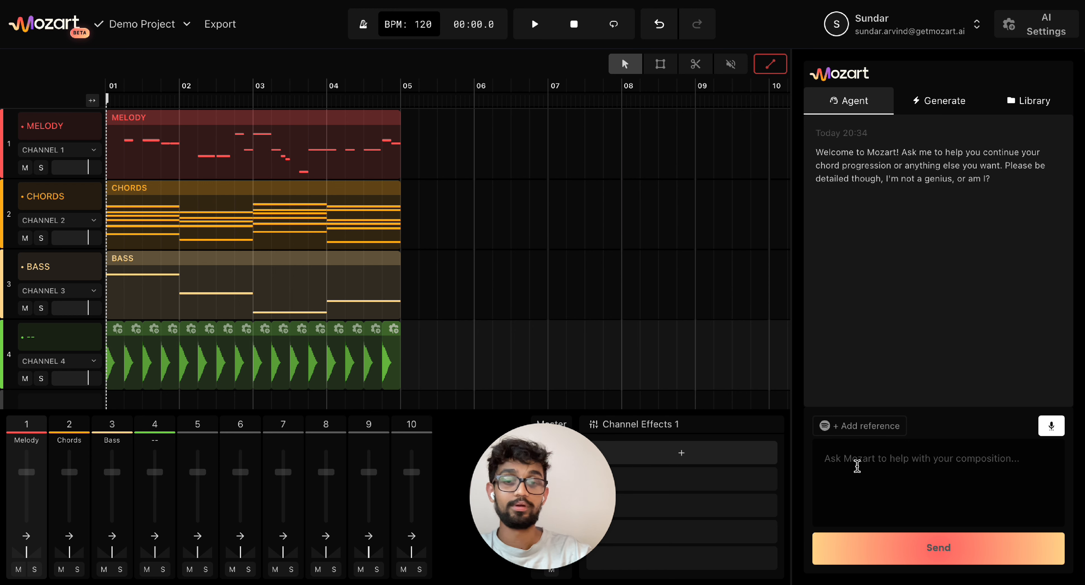
pyautogui.write('Hey M')
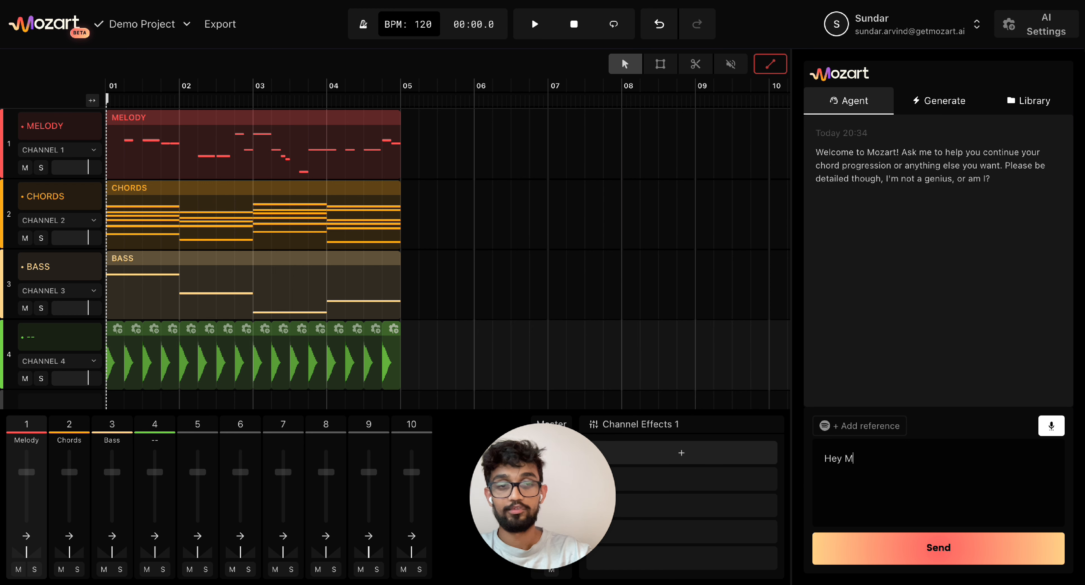
pyautogui.write('ozart,')
pyautogui.press('BackSpace')
pyautogui.write('t, can you add s')
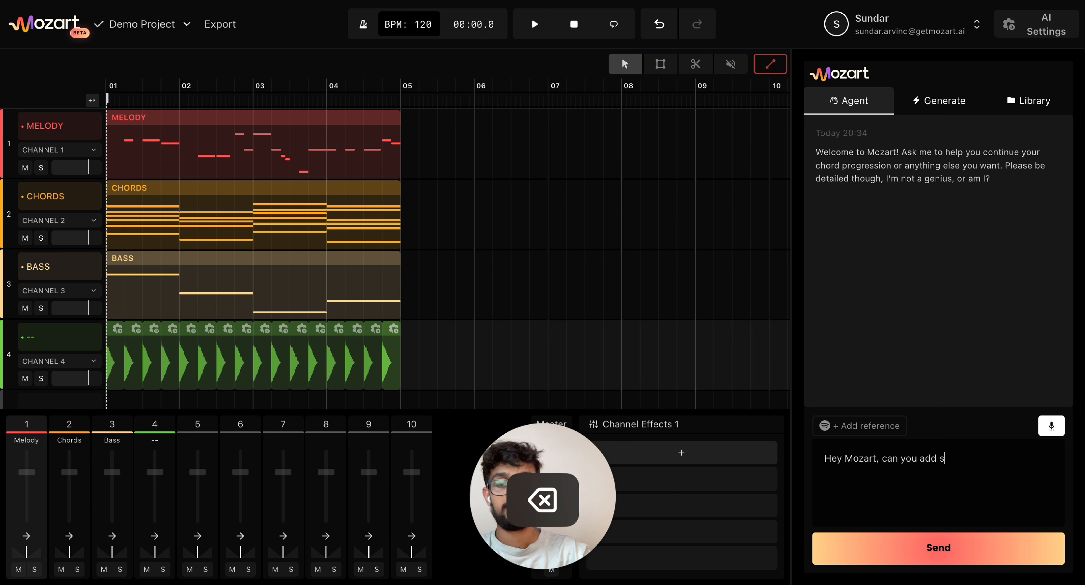
pyautogui.write('idechain pr')
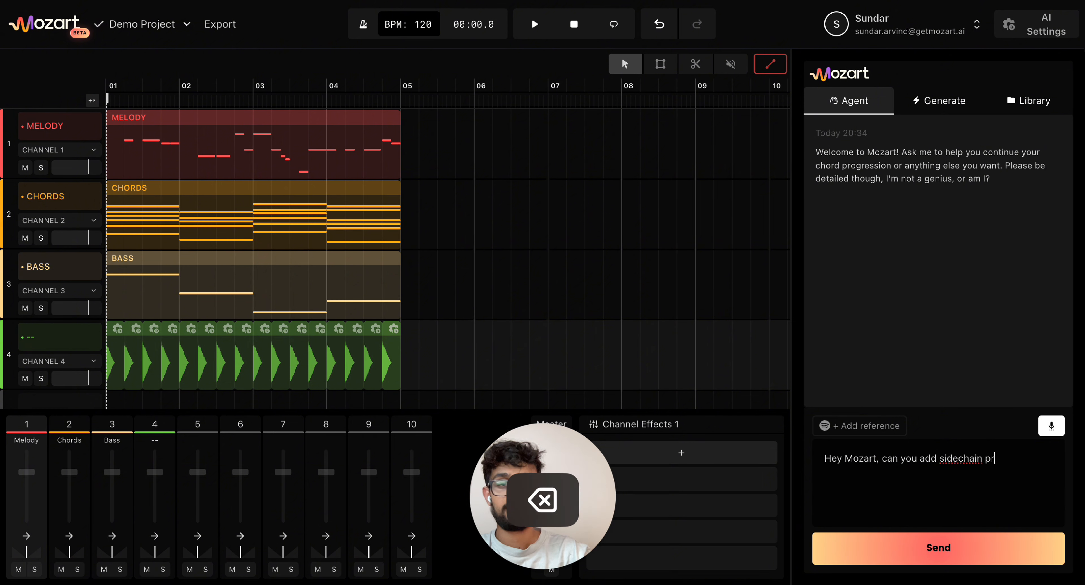
pyautogui.write('o to my chords')
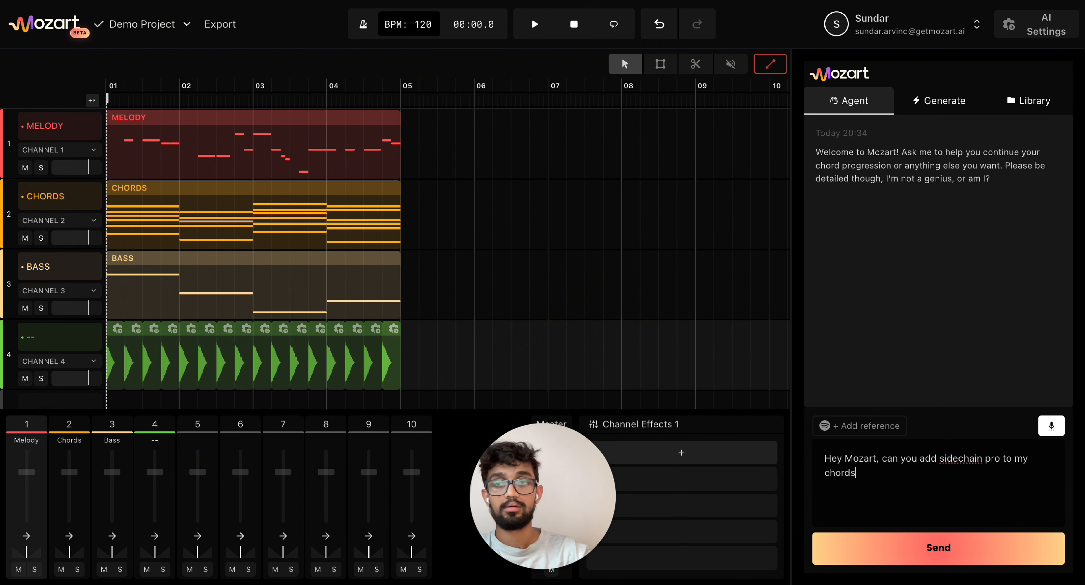
pyautogui.write(', bass, and melody')
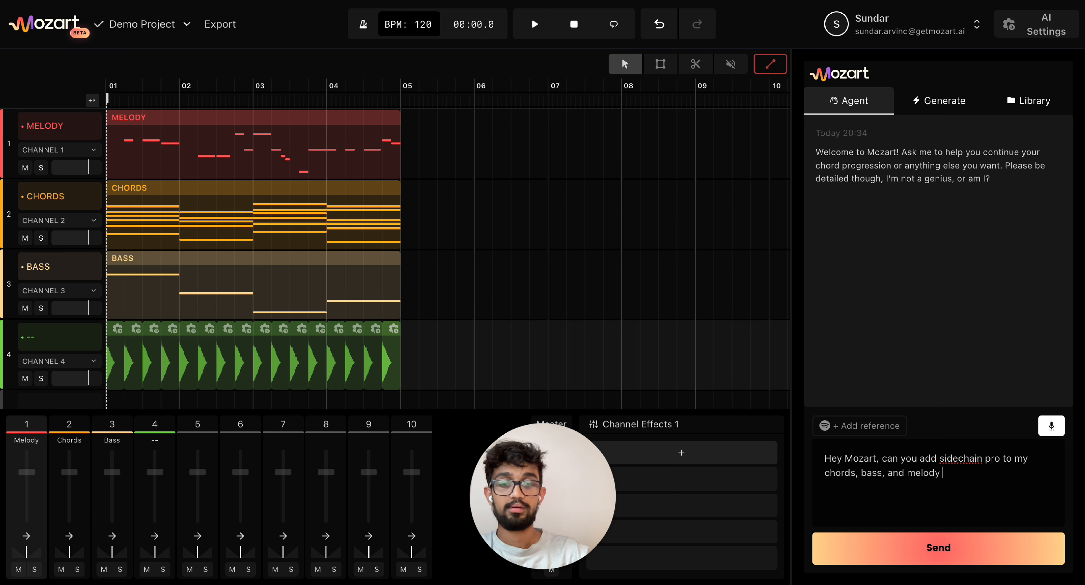
pyautogui.write(' for some gentl')
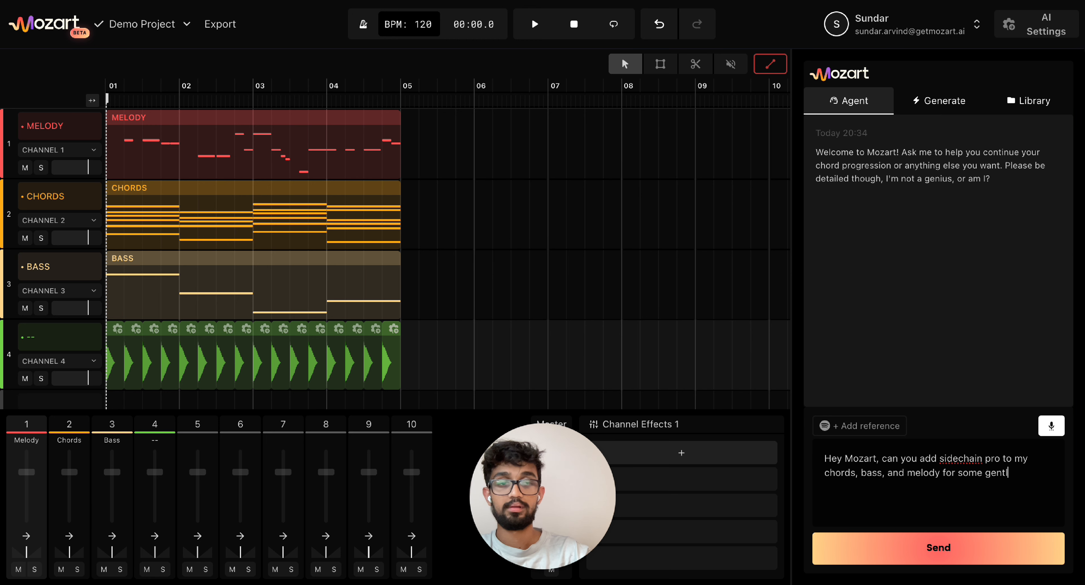
pyautogui.write('e ducking?')
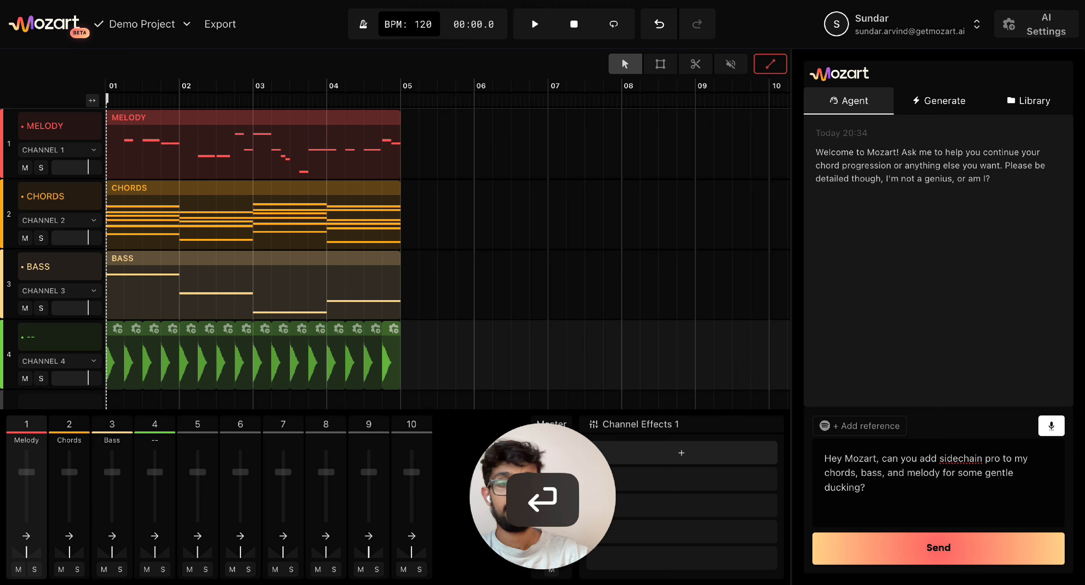
pyautogui.press('Return')
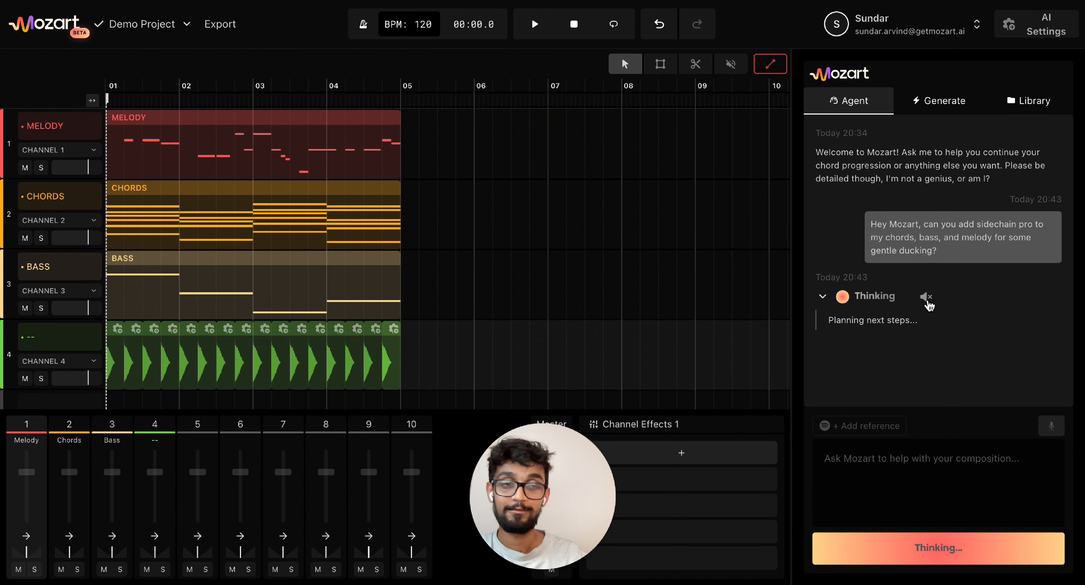
# - Spread apart the Bass, Chords and Melody Gentle Duck windows while the agent adds the ducking
pyautogui.click(927, 302)
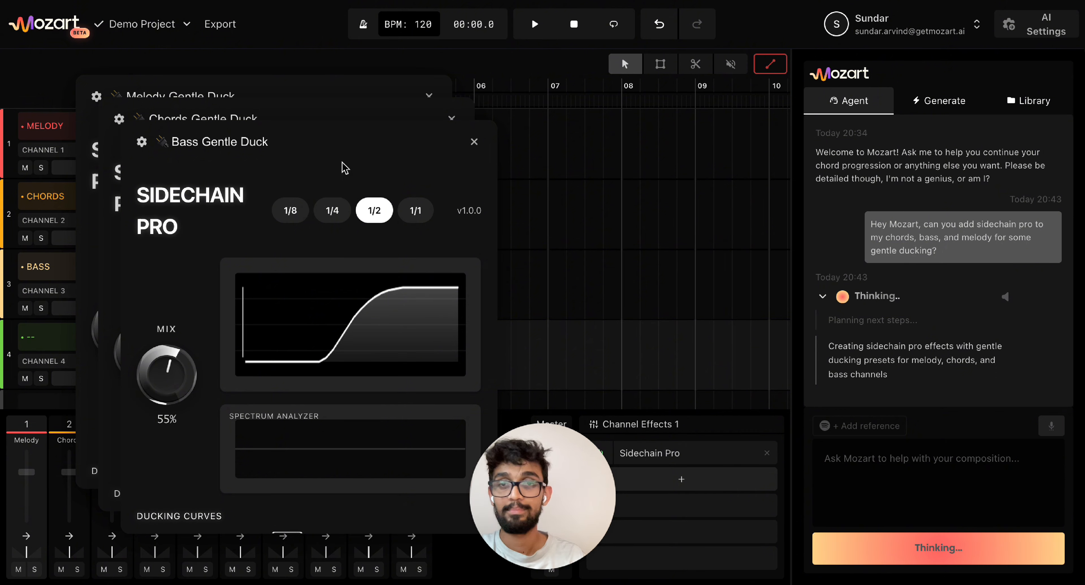
pyautogui.moveTo(317, 151); pyautogui.dragTo(581, 111)
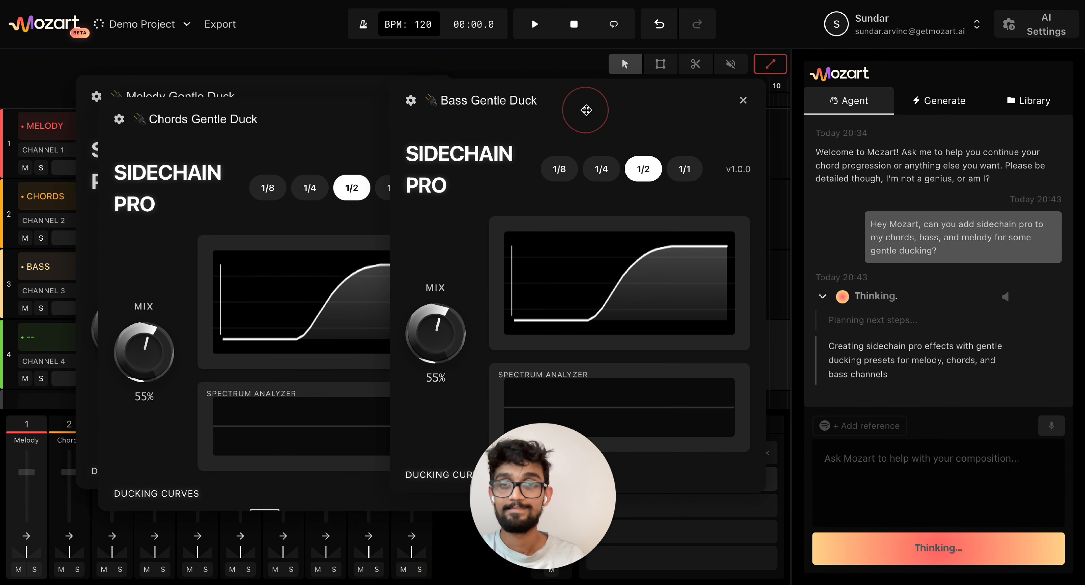
pyautogui.moveTo(330, 126); pyautogui.dragTo(403, 122)
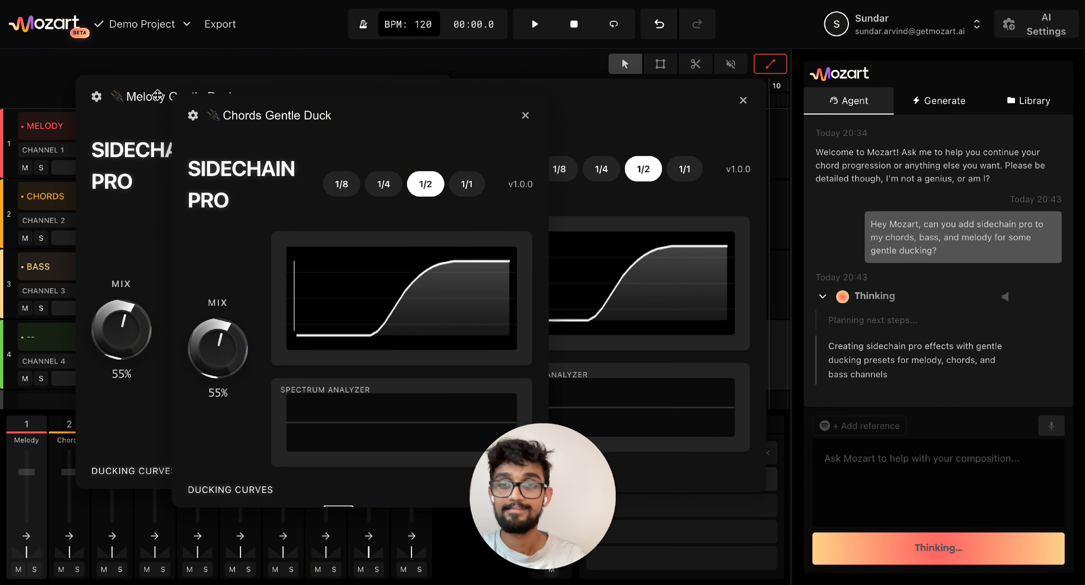
pyautogui.moveTo(153, 95); pyautogui.dragTo(104, 98)
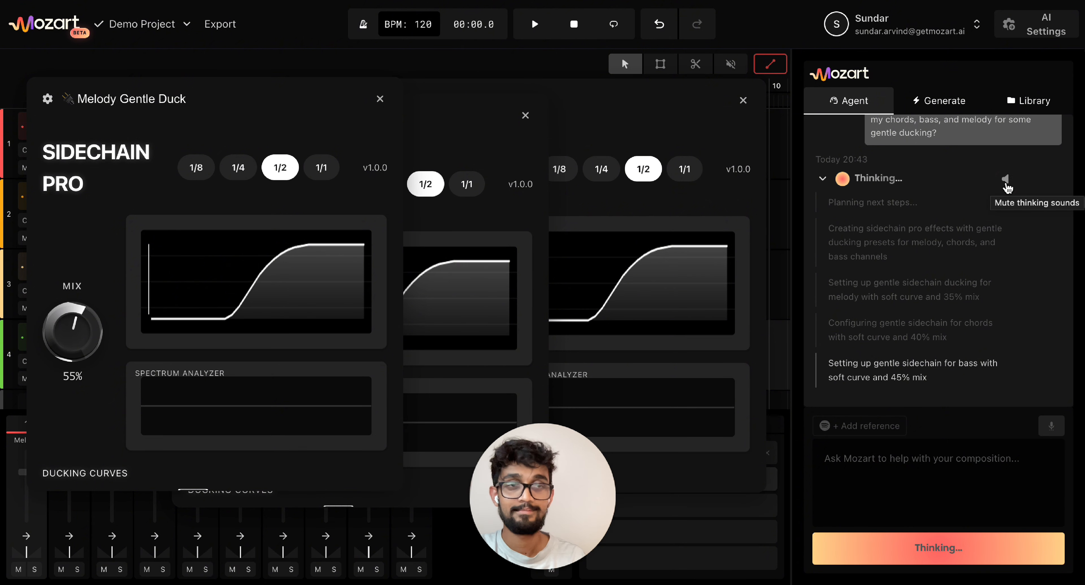
pyautogui.click(1006, 185)
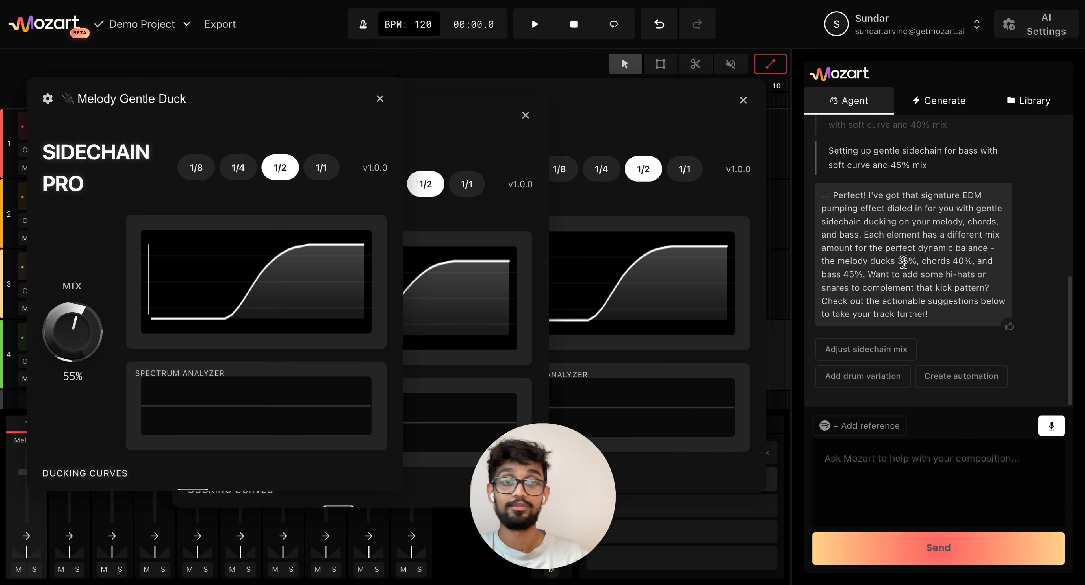
# - Read the agent's reply: melody 35%, chords 40%, bass 45% ducking, plus follow-up suggestions
pyautogui.scroll(4, 904, 185)
pyautogui.scroll(1, 904, 185)
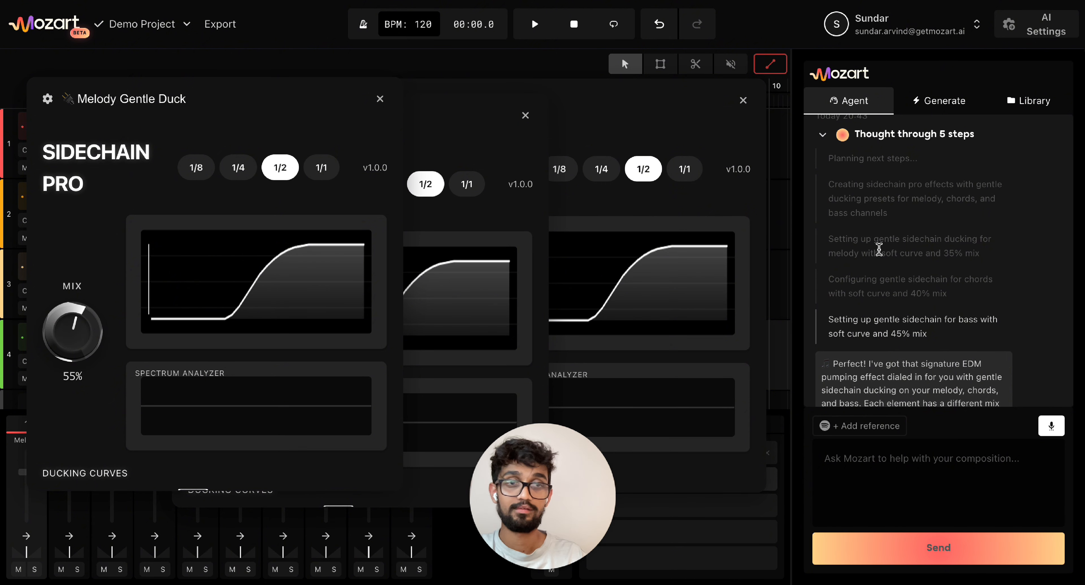
pyautogui.scroll(-1, 879, 248)
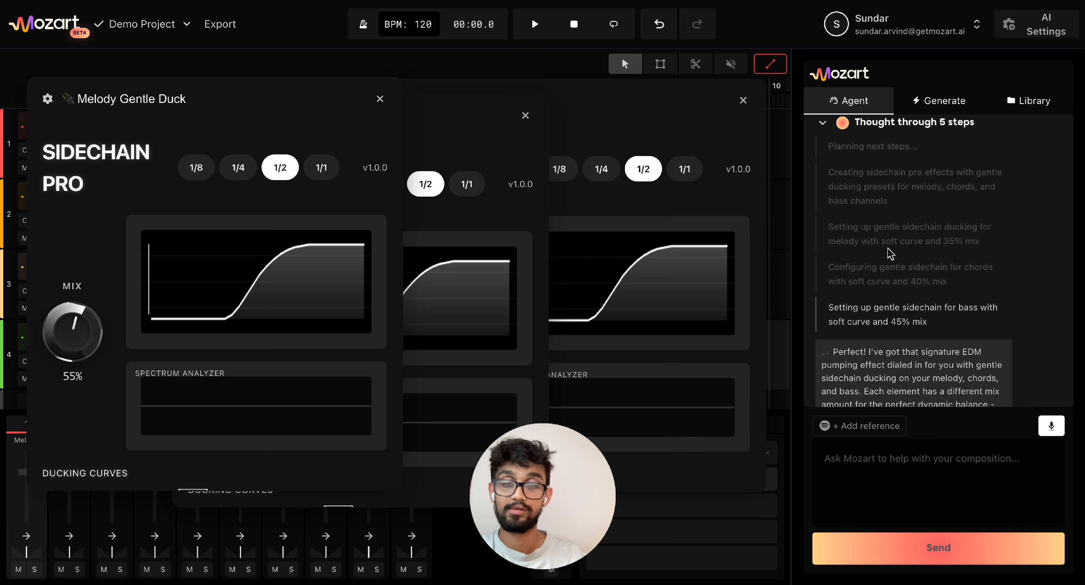
pyautogui.scroll(-2, 888, 250)
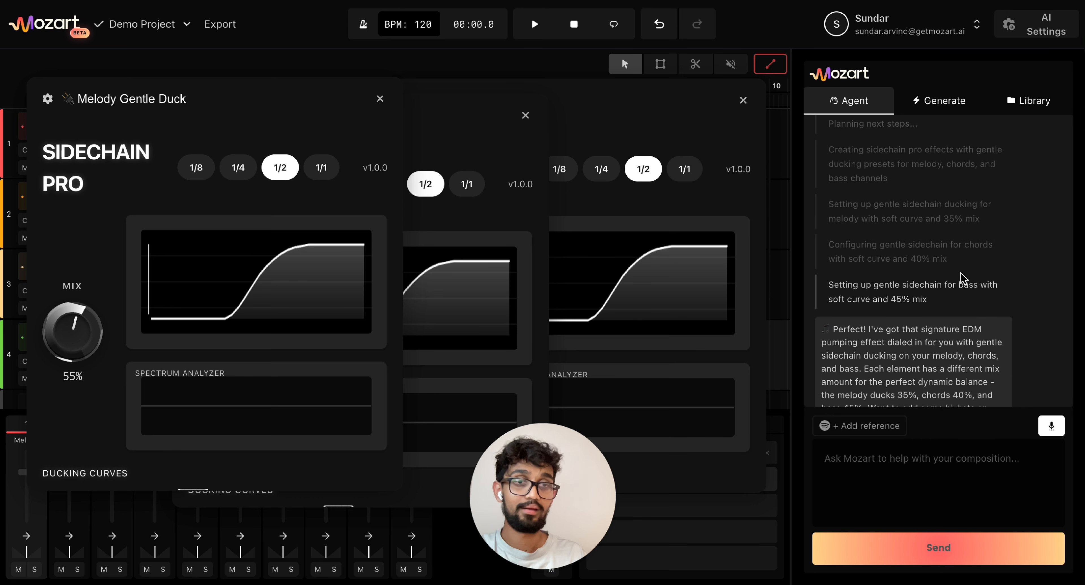
pyautogui.scroll(-4, 955, 270)
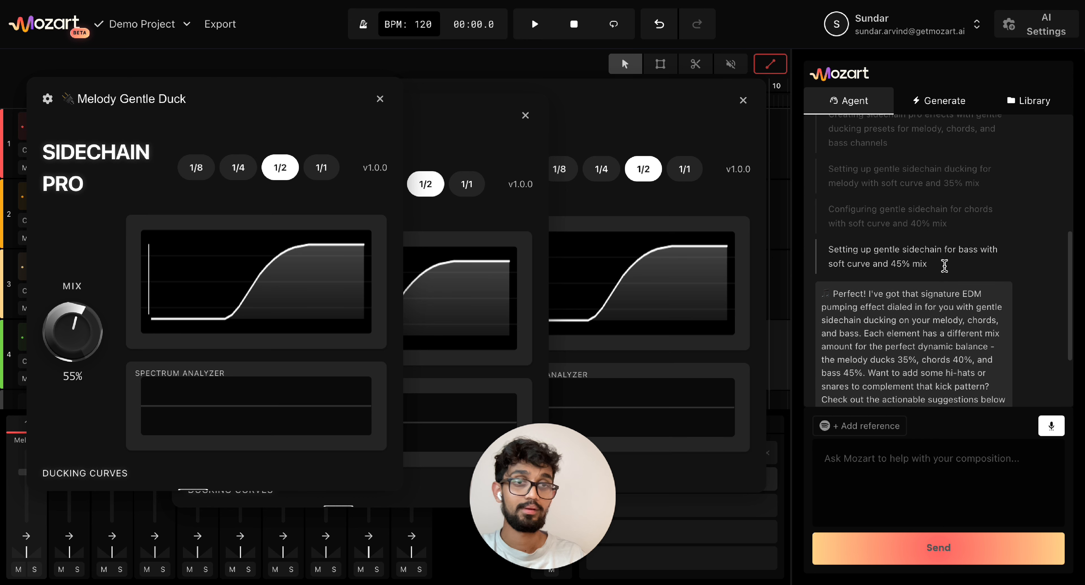
pyautogui.scroll(-1, 943, 273)
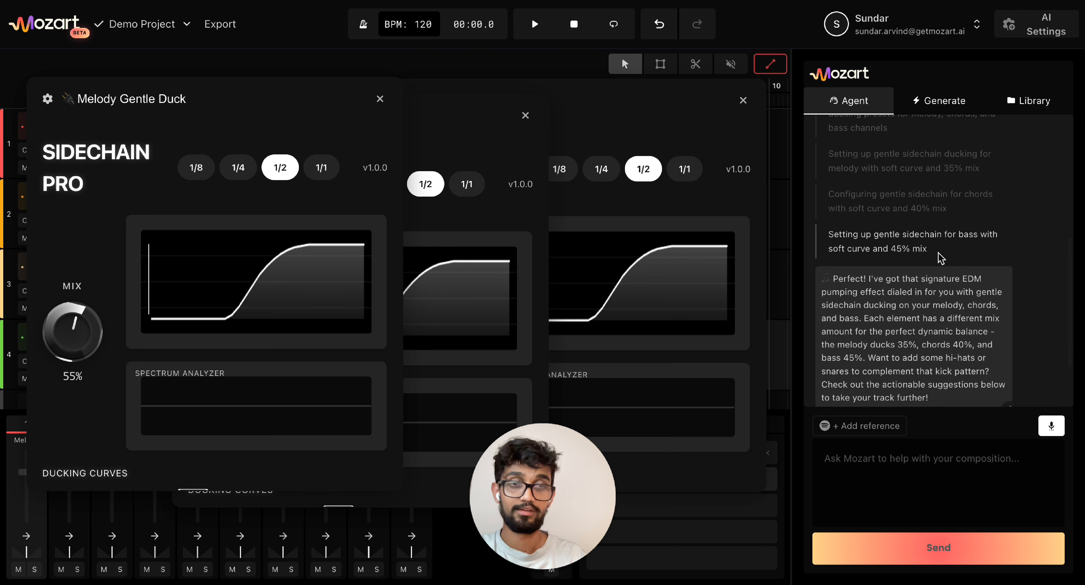
pyautogui.scroll(-4, 941, 259)
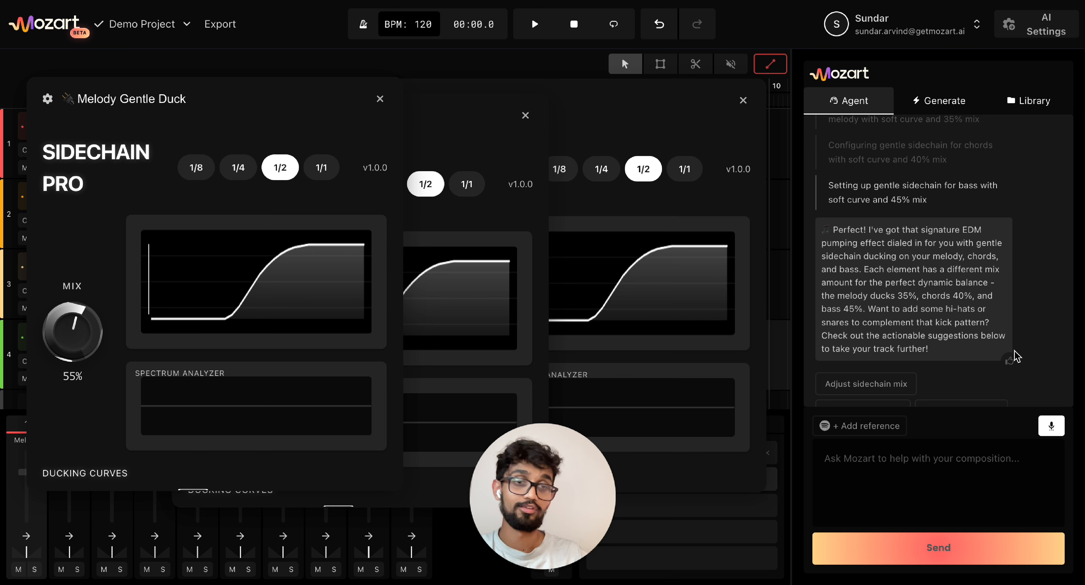
pyautogui.scroll(-1, 883, 304)
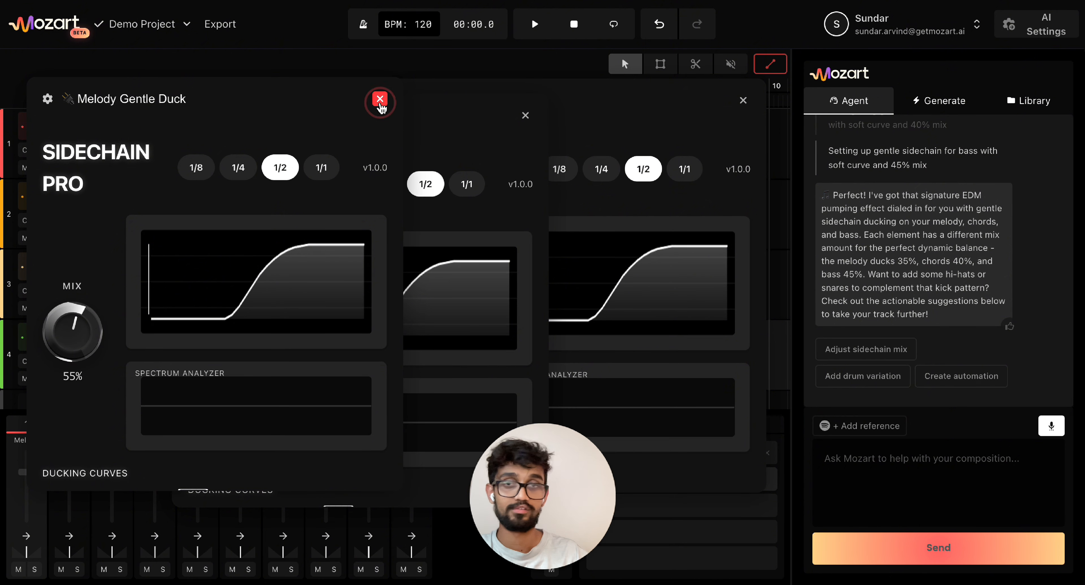
# - Close the Melody, Chords and Bass Gentle Duck windows and play the arrangement
pyautogui.click(380, 103)
pyautogui.click(524, 116)
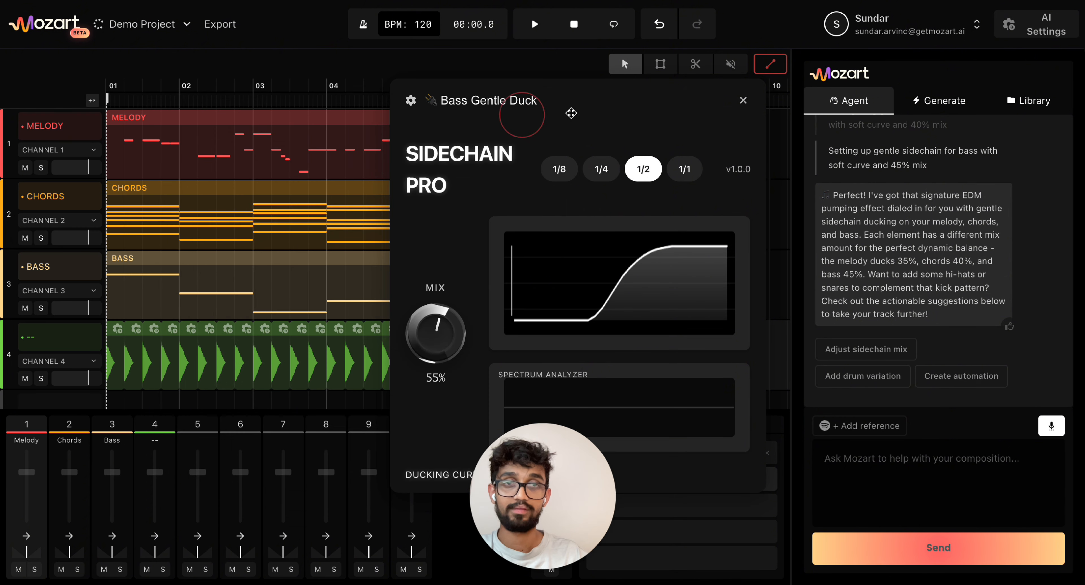
pyautogui.click(743, 101)
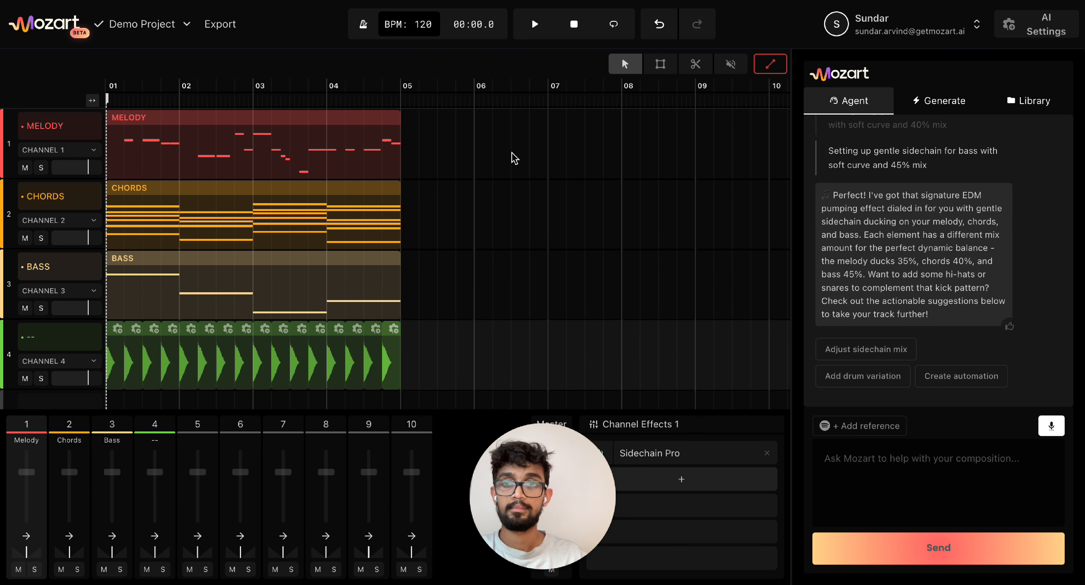
pyautogui.click(436, 73)
pyautogui.press('space')
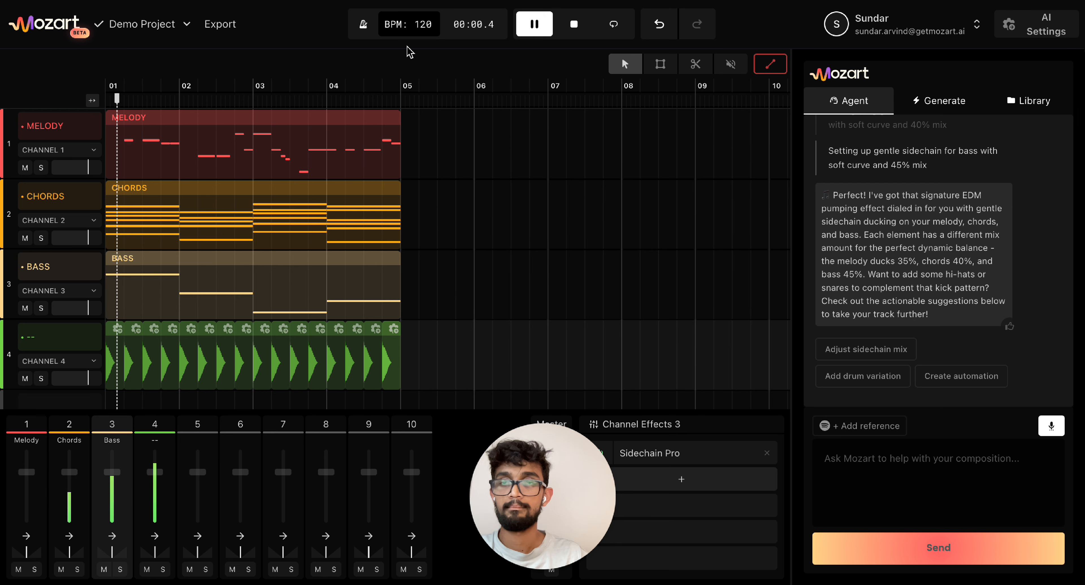